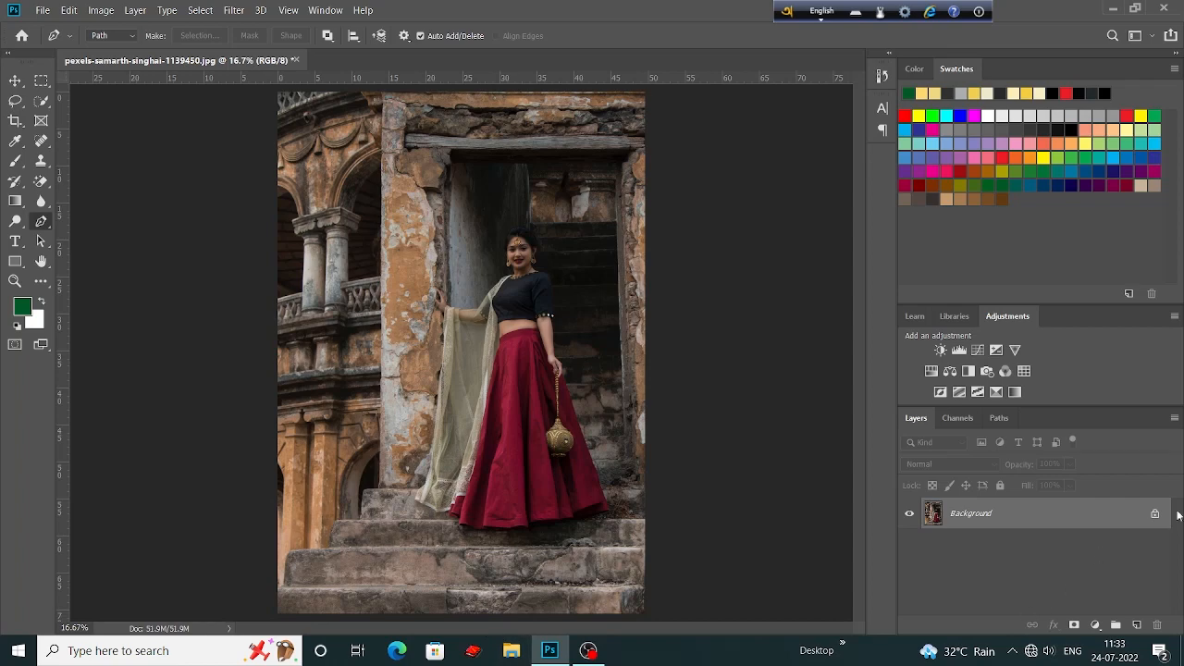
- Duplicate the Background layer as "Background copy" and switch to the Move tool
{"action": "right_click", "coordinate": [1029, 516]}
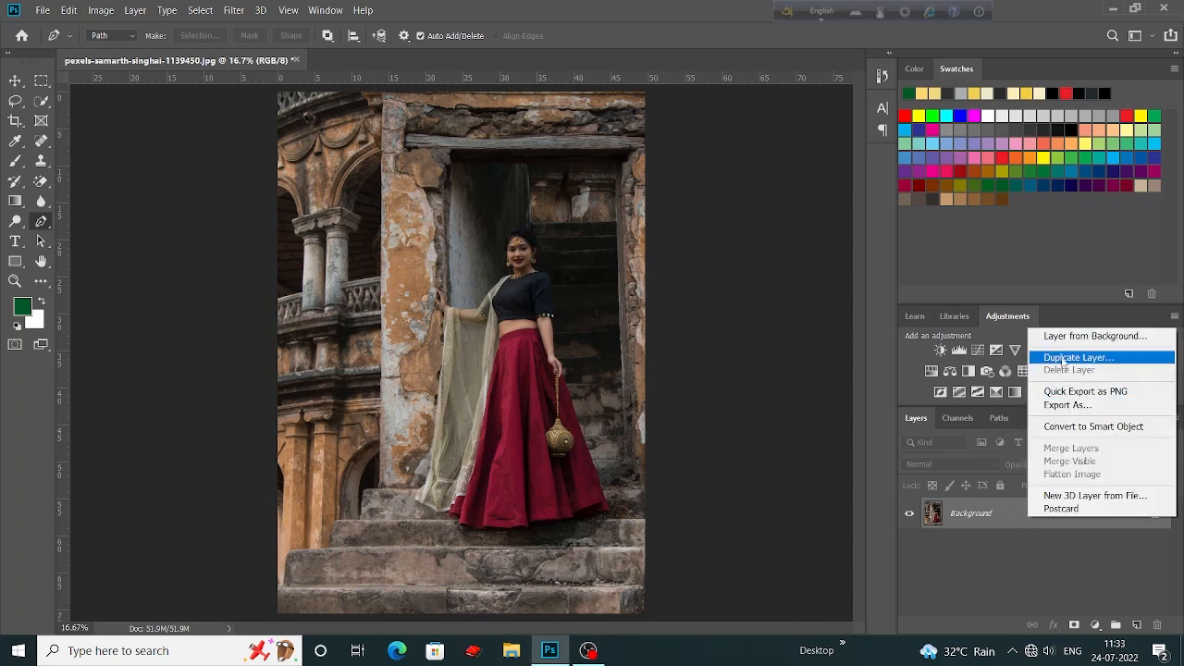
{"action": "left_click", "coordinate": [1075, 357]}
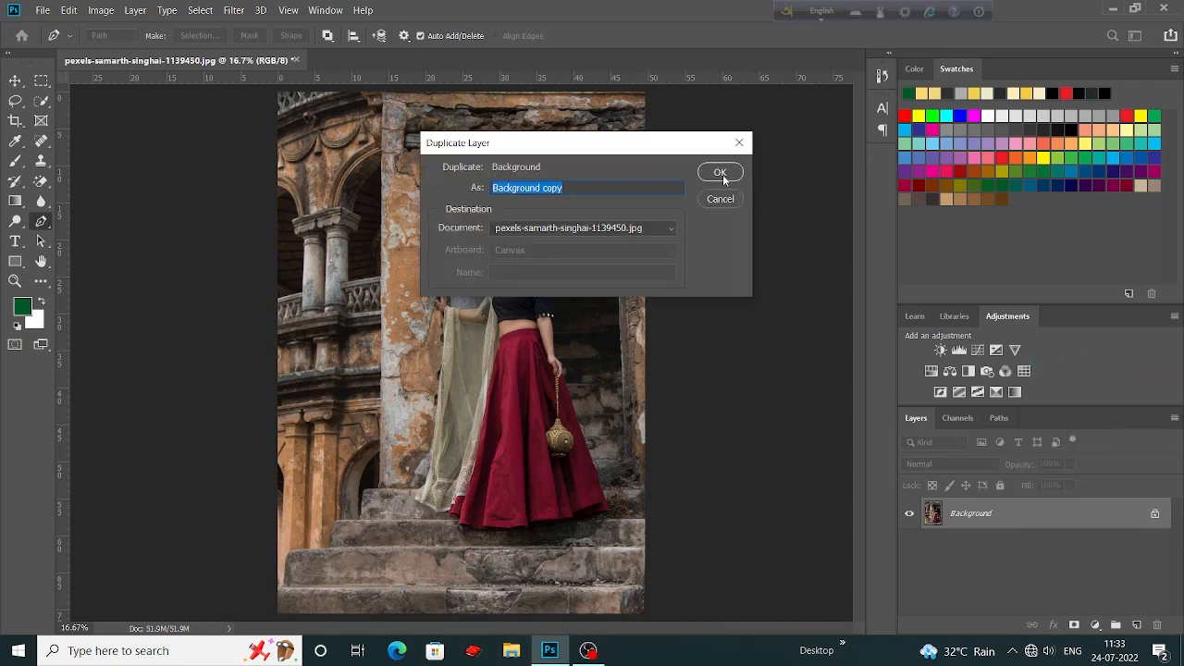
{"action": "left_click", "coordinate": [726, 176]}
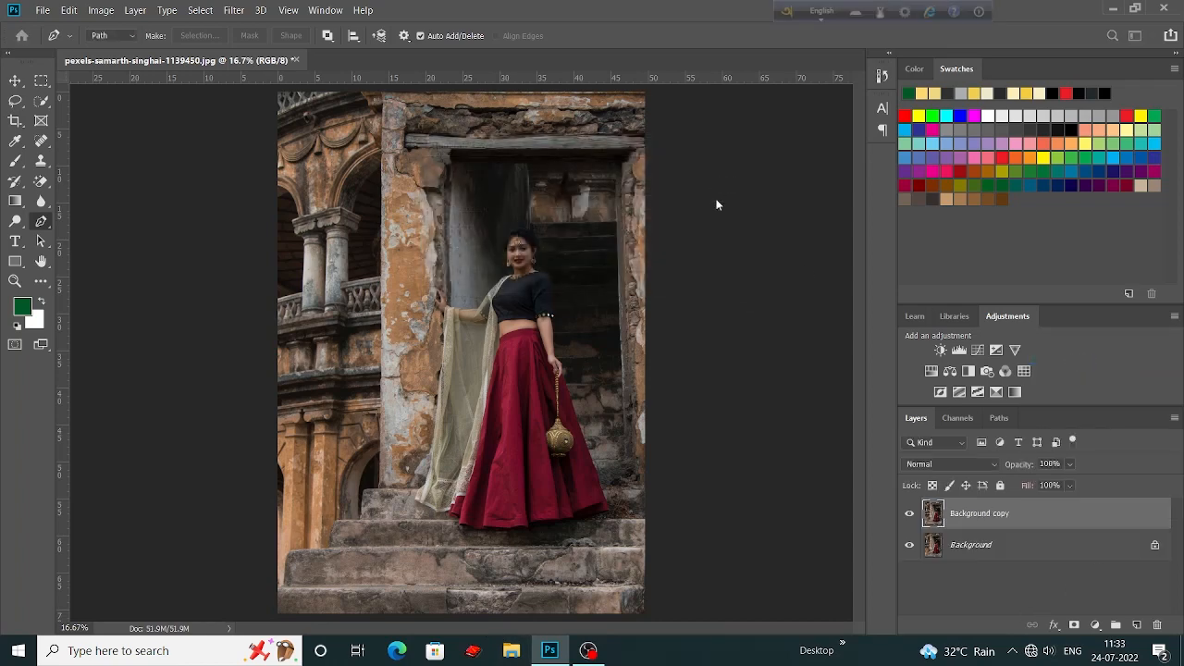
{"action": "left_click", "coordinate": [14, 81]}
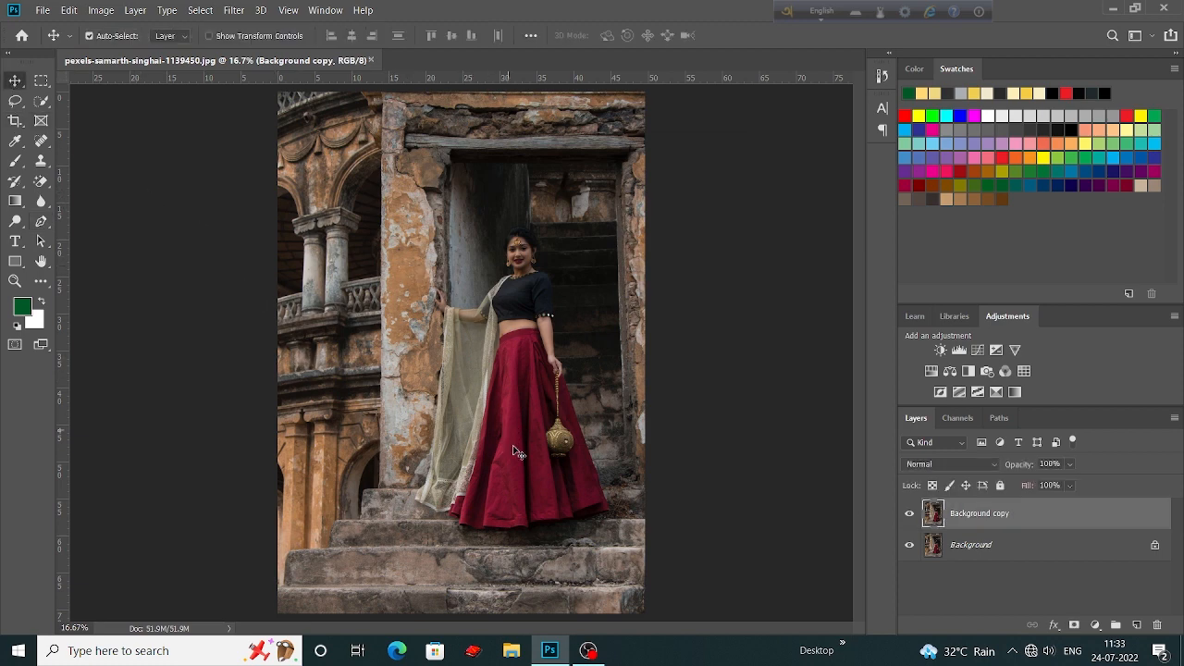
- Apply a Brightness/Contrast adjustment with brightness 21 and contrast 43 to the Background copy layer, and compare it with the original
{"action": "left_click", "coordinate": [93, 14]}
{"action": "mouse_move", "coordinate": [118, 51]}
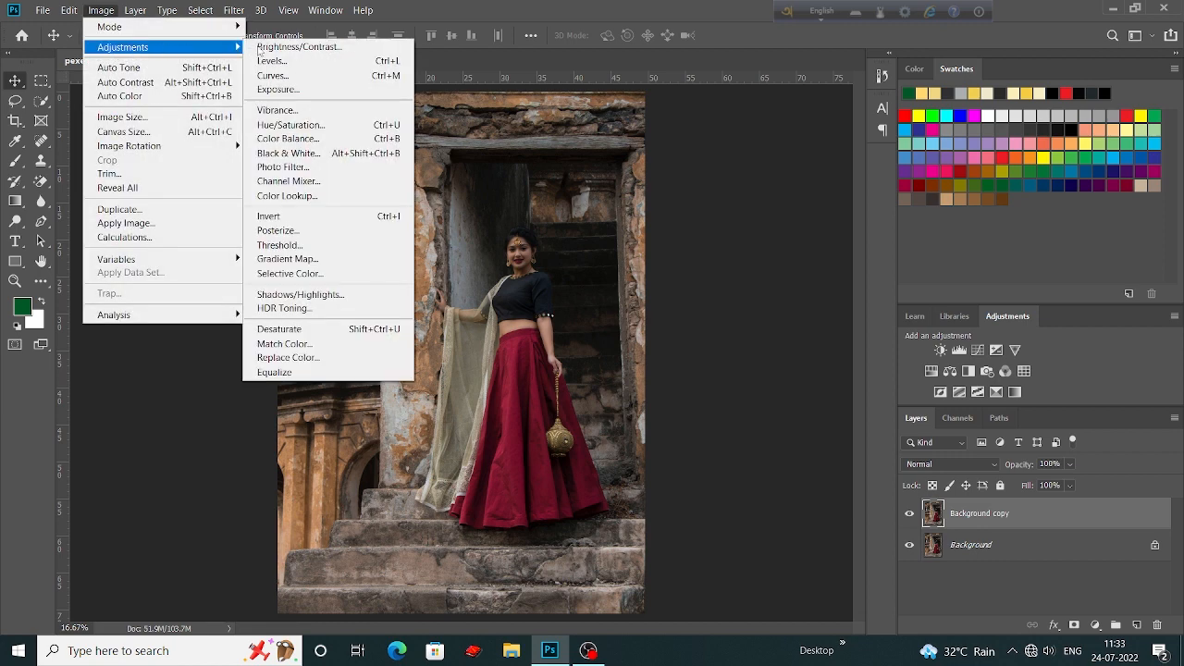
{"action": "left_click", "coordinate": [325, 48]}
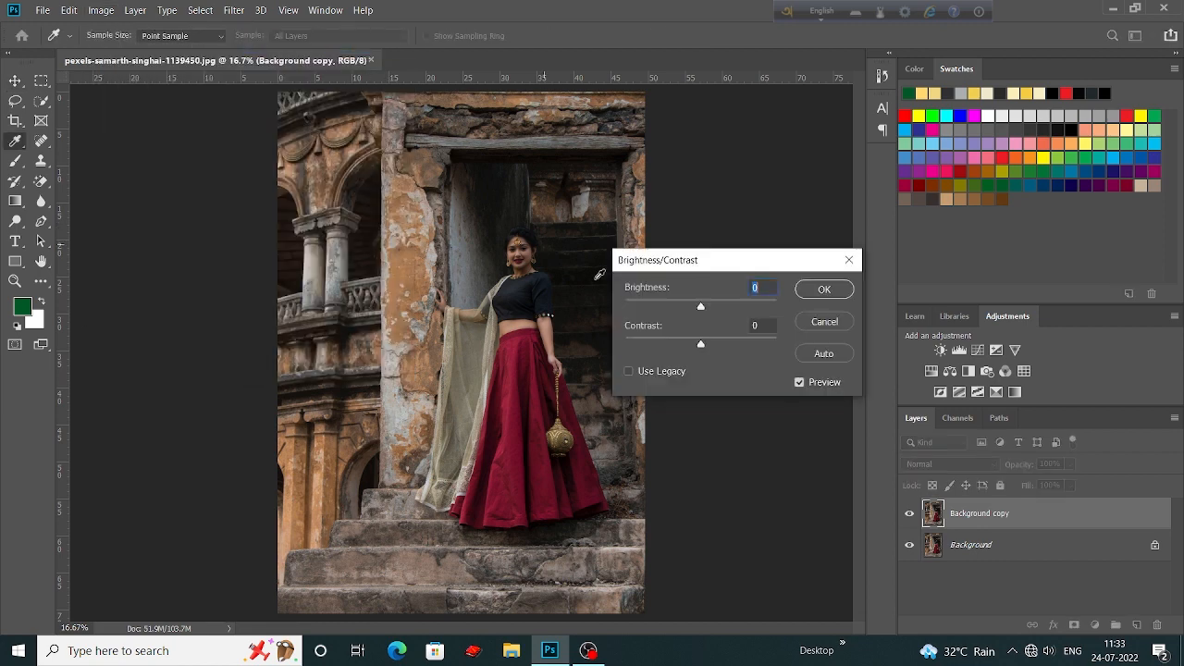
{"action": "left_click_drag", "start_coordinate": [703, 346], "coordinate": [736, 344]}
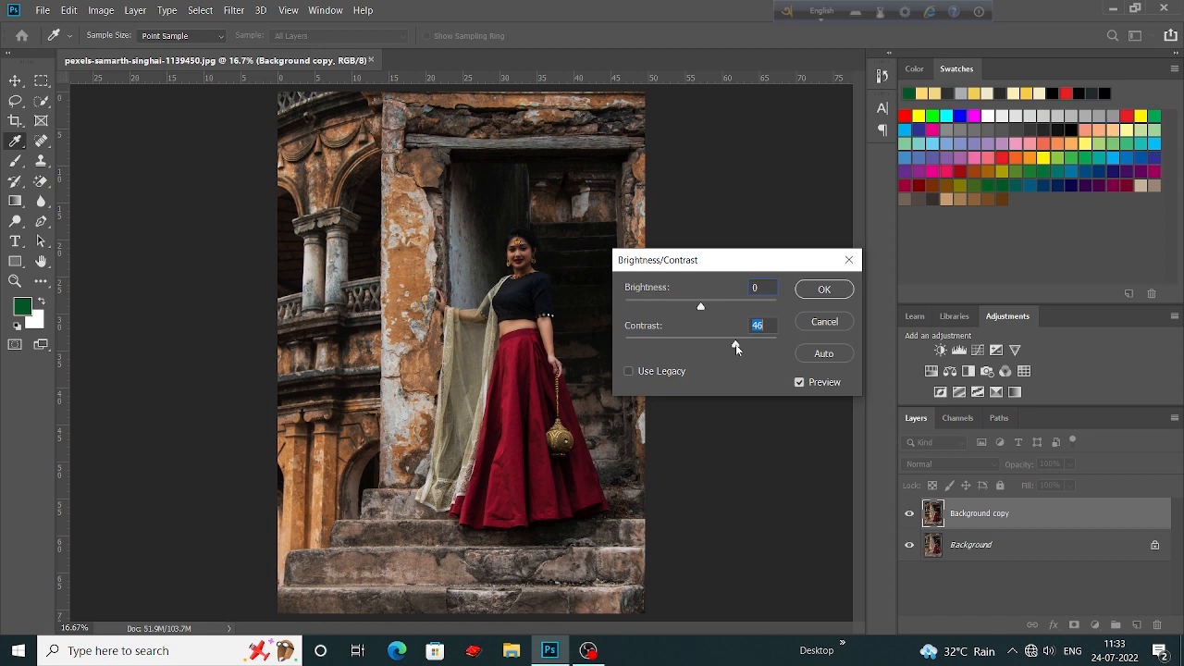
{"action": "left_click_drag", "start_coordinate": [701, 306], "coordinate": [713, 307]}
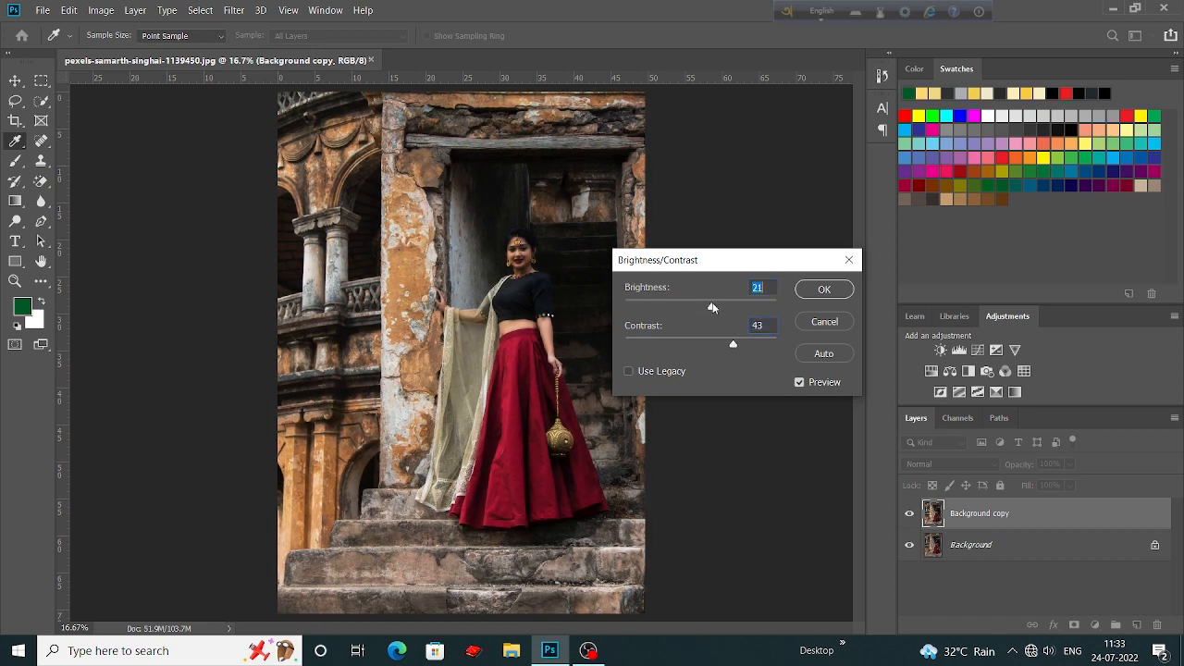
{"action": "left_click", "coordinate": [825, 294]}
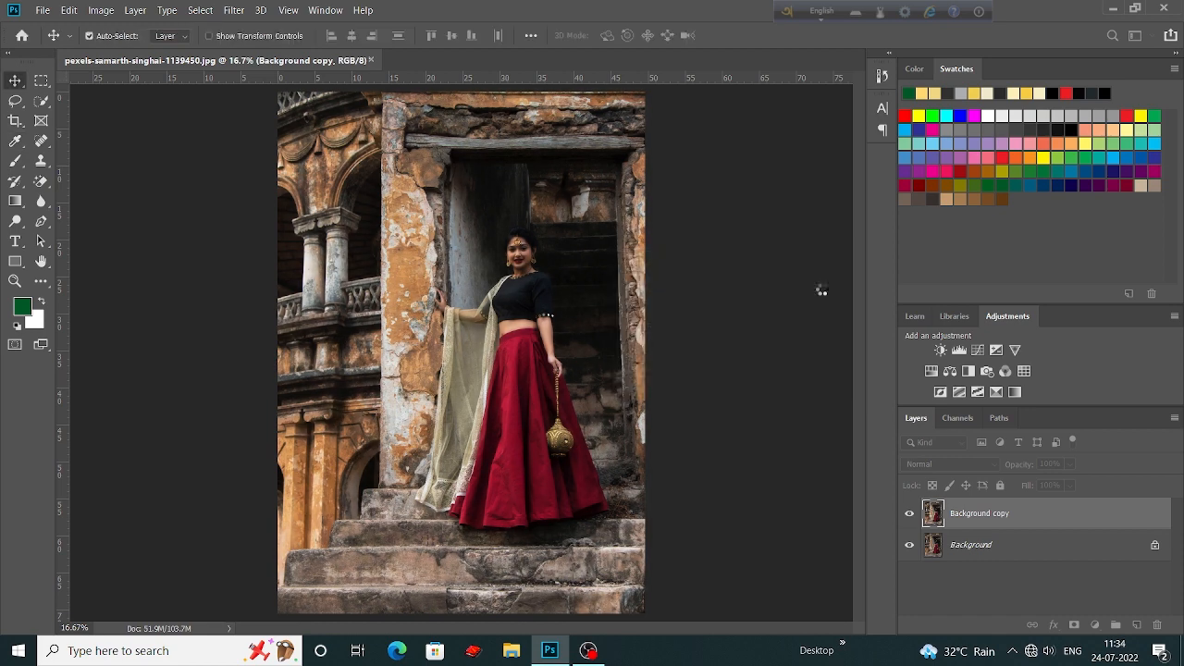
{"action": "left_click", "coordinate": [910, 514]}
{"action": "left_click", "coordinate": [910, 514]}
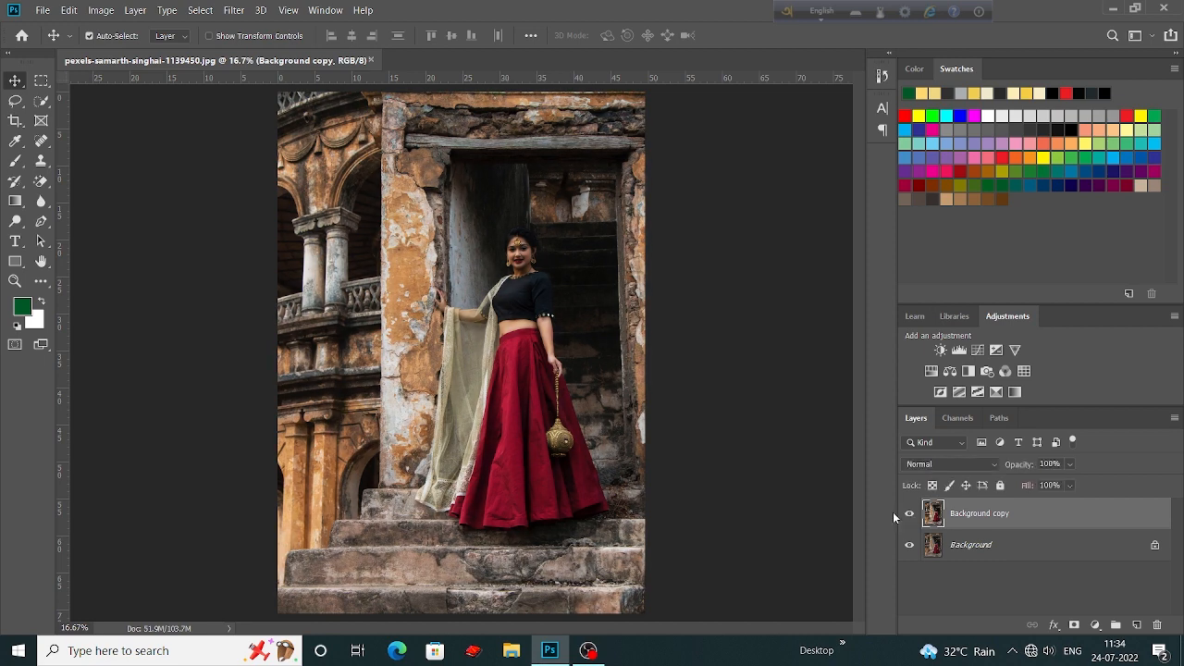
- Add a Curves adjustment layer above the Background copy and raise the upper part of the RGB curve to brighten the photo
{"action": "left_click", "coordinate": [1096, 625]}
{"action": "left_click", "coordinate": [1088, 433]}
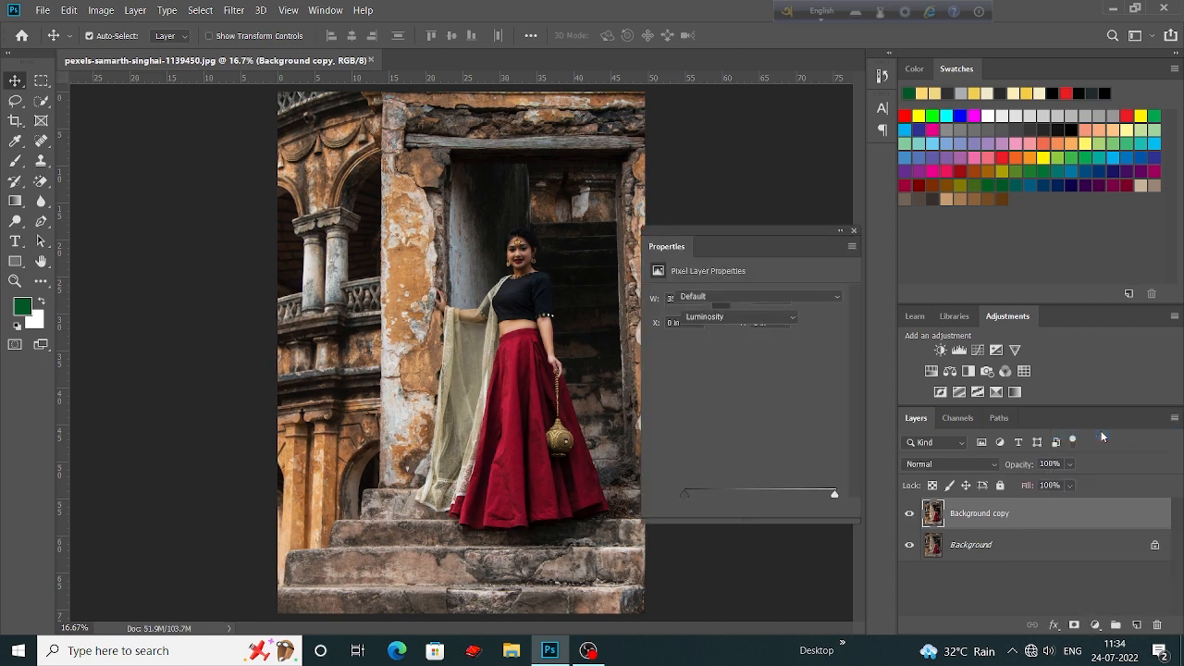
{"action": "left_click_drag", "start_coordinate": [791, 380], "coordinate": [798, 357]}
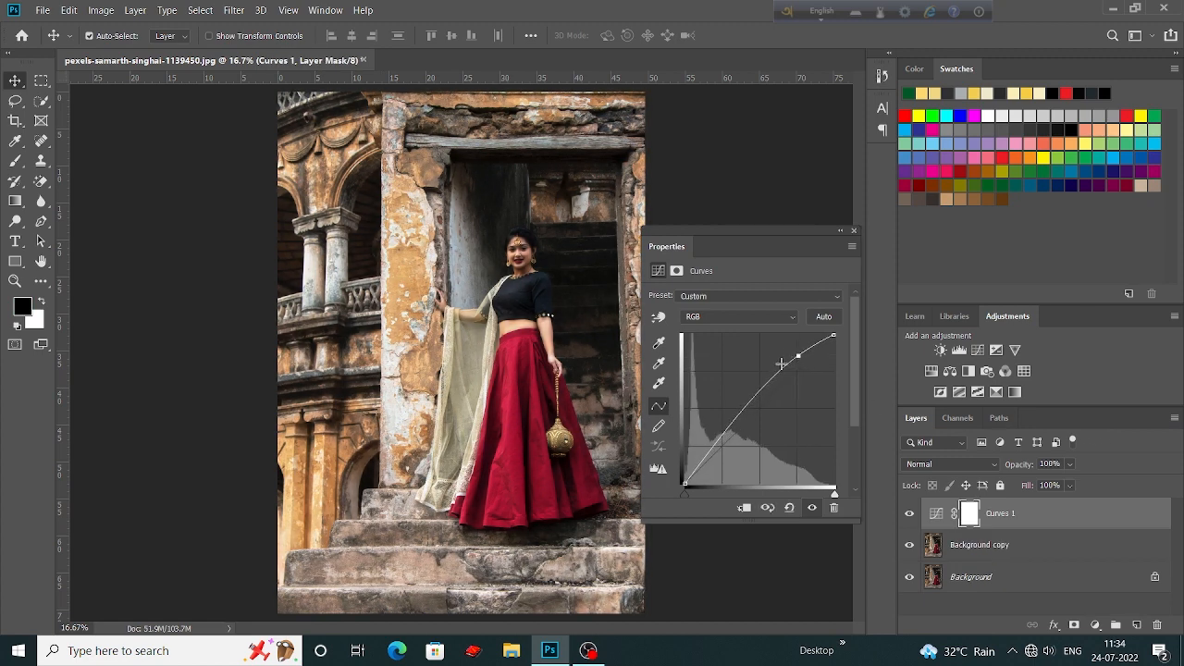
{"action": "left_click", "coordinate": [853, 231]}
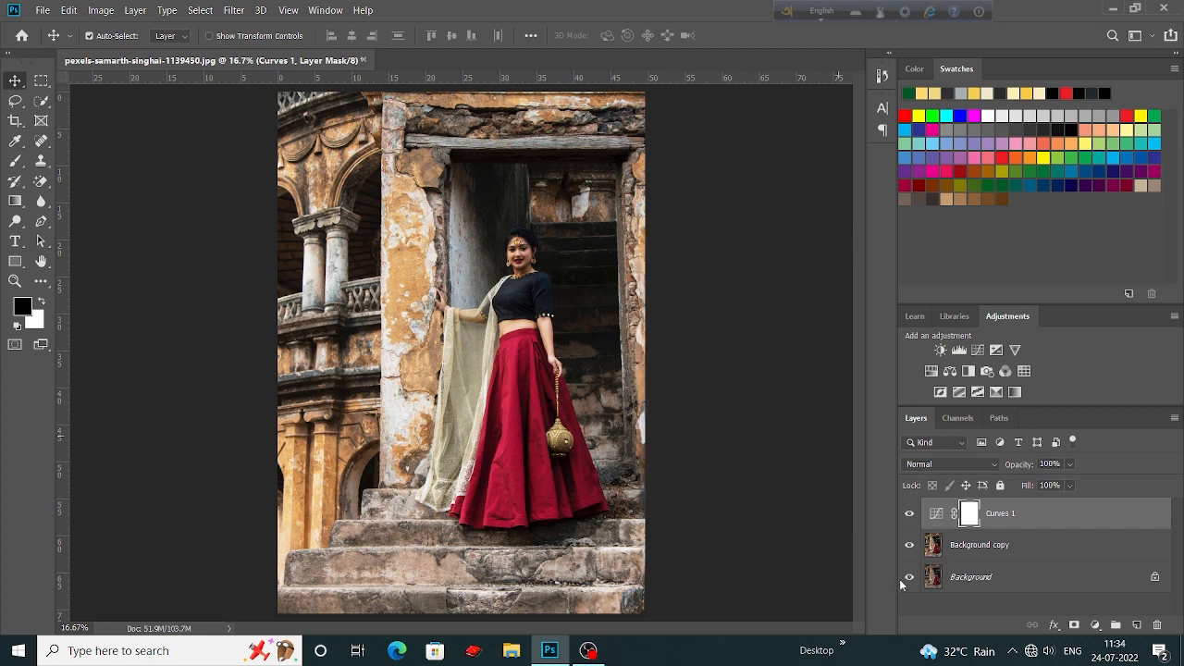
- Open the Background copy layer in the Camera Raw Filter
{"action": "left_click", "coordinate": [980, 555]}
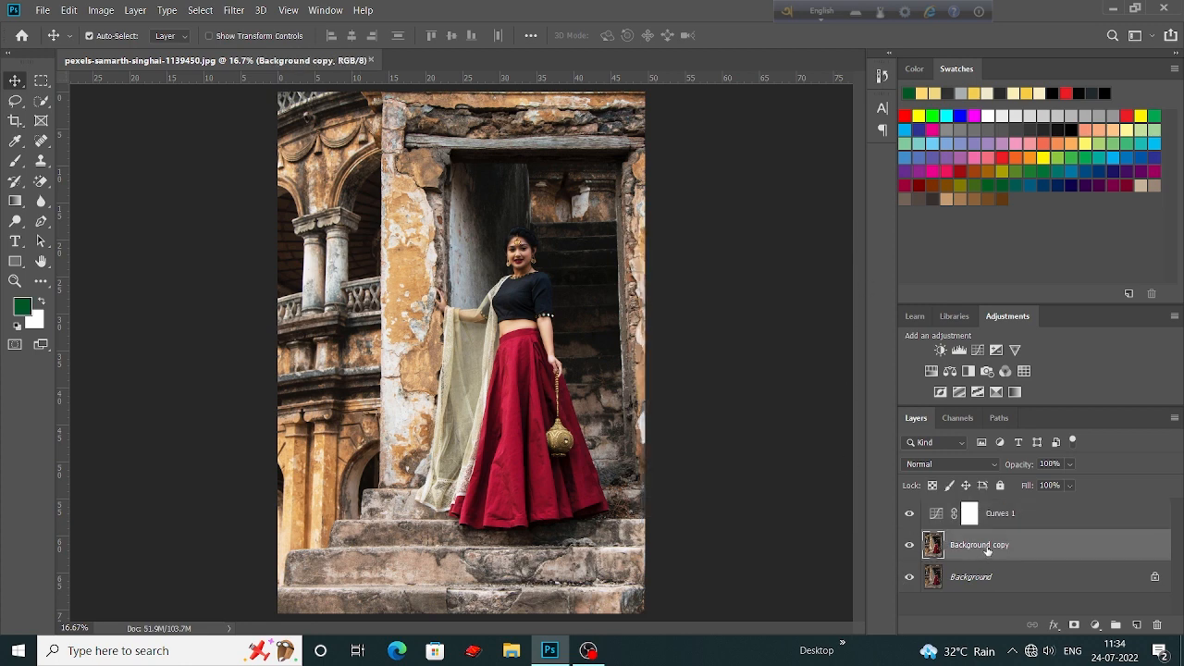
{"action": "left_click", "coordinate": [233, 11]}
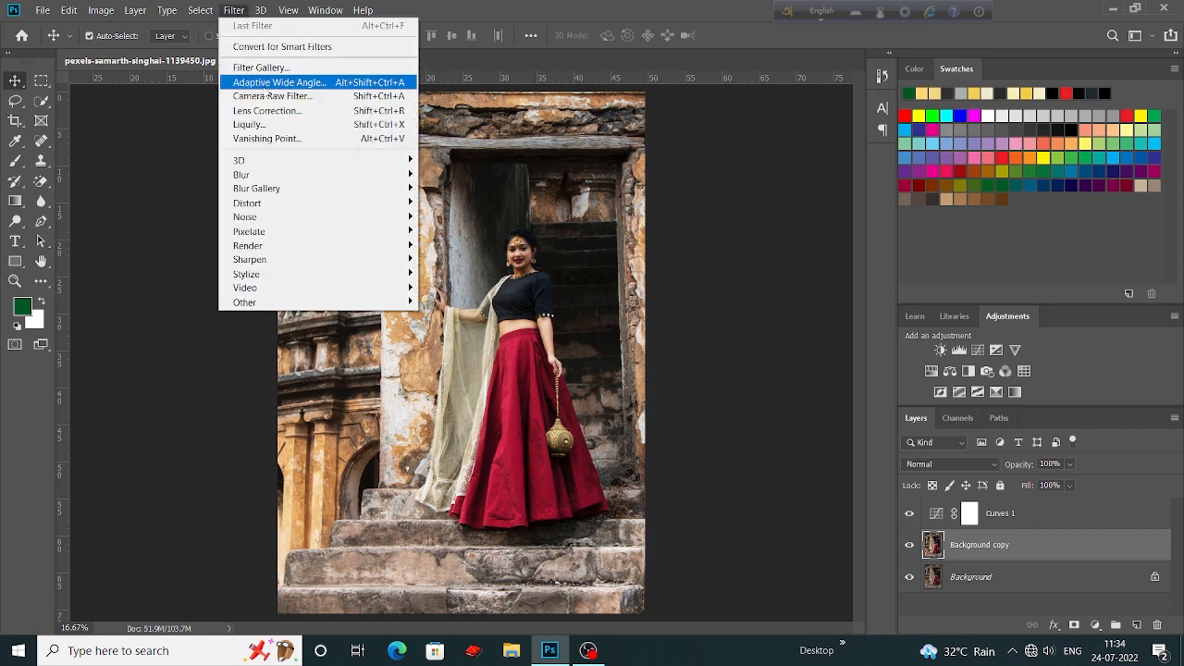
{"action": "left_click", "coordinate": [272, 97]}
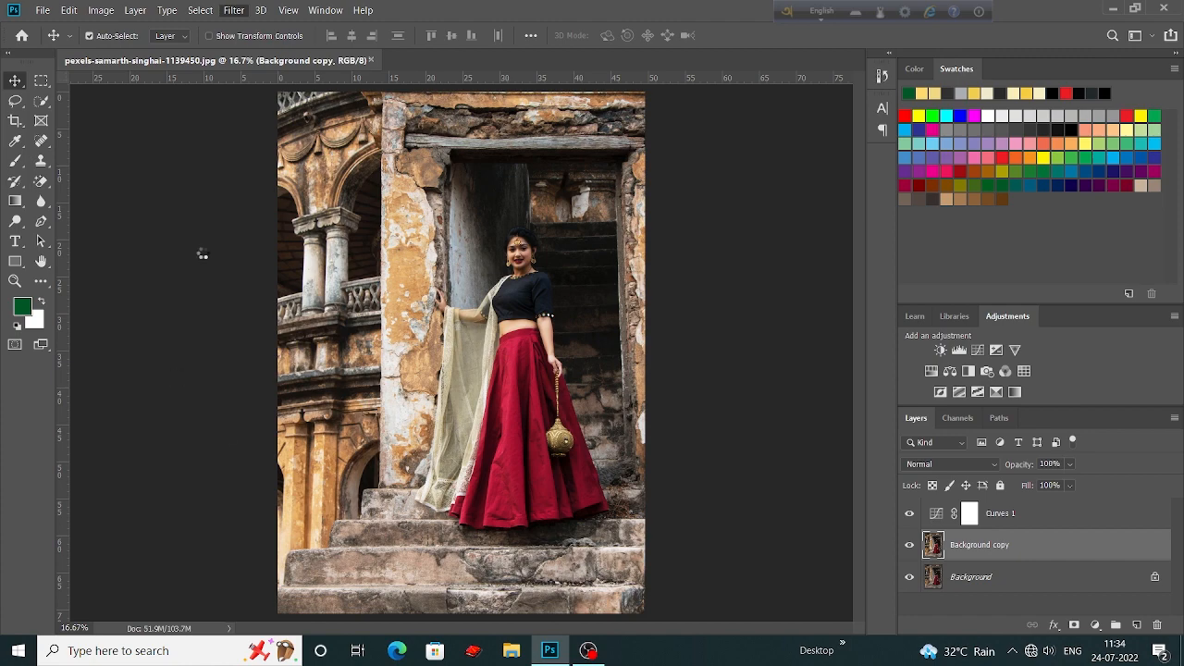
{"action": "key", "text": "ctrl+shift+a"}
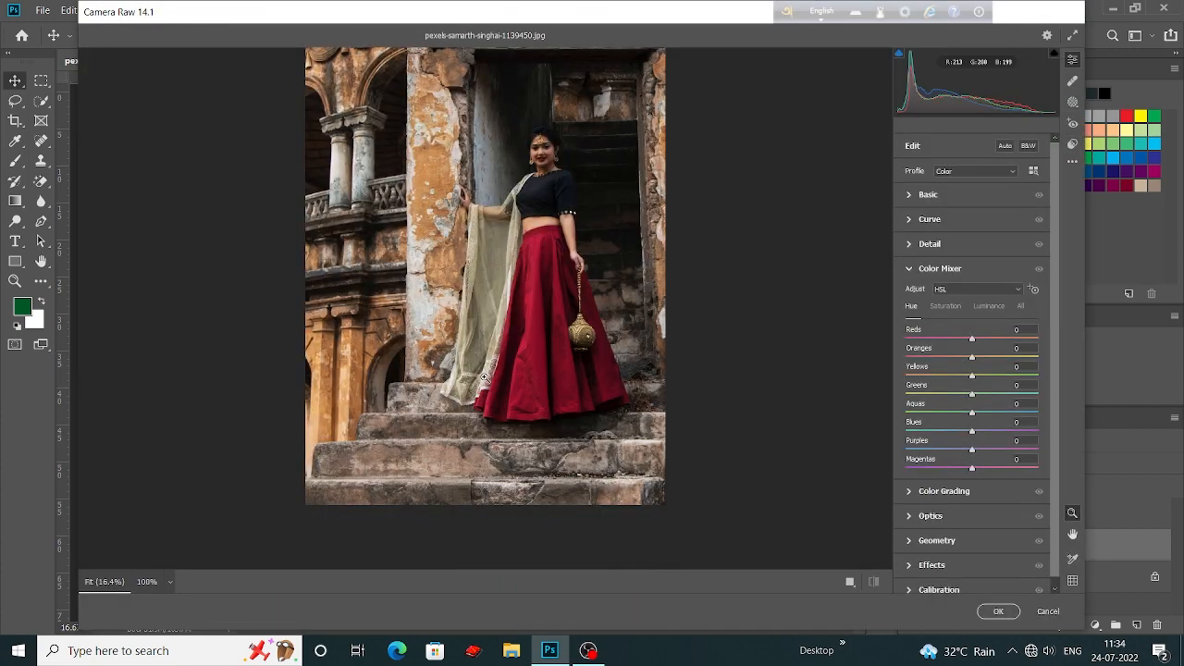
- In the Basic adjustments, set Contrast to +39, Shadows to +72 and Whites to -35
{"action": "scroll", "coordinate": [479, 389], "scroll_direction": "up", "scroll_amount": 4}
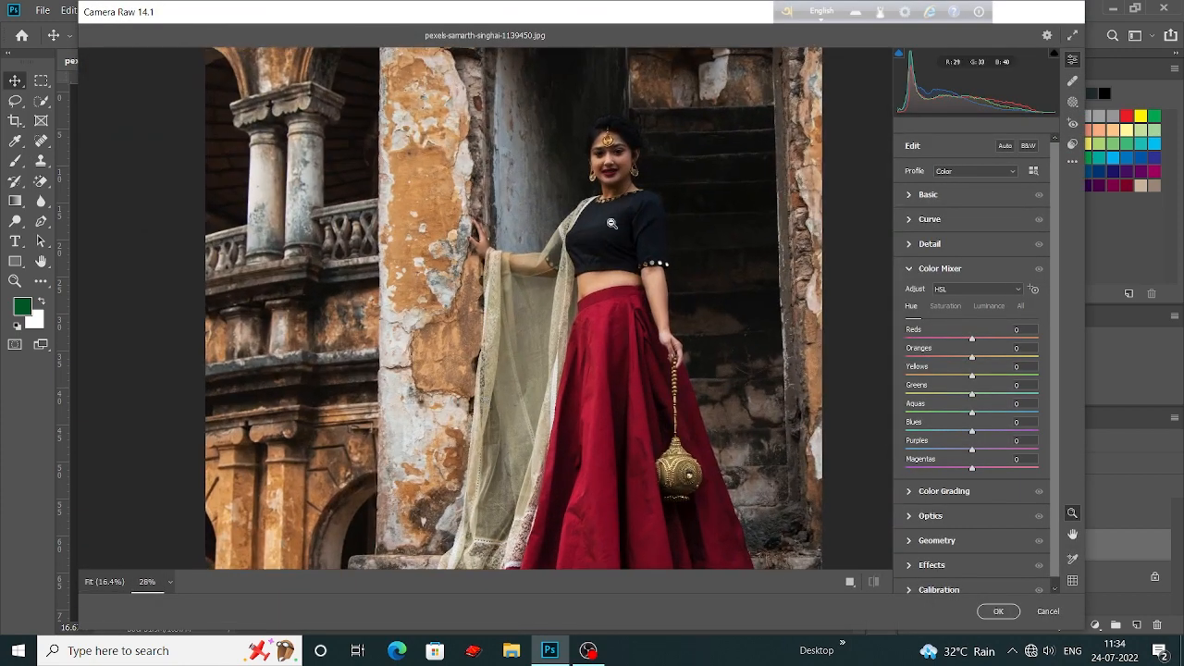
{"action": "scroll", "coordinate": [618, 269], "scroll_direction": "up", "scroll_amount": 3}
{"action": "scroll", "coordinate": [618, 270], "scroll_direction": "down", "scroll_amount": 3}
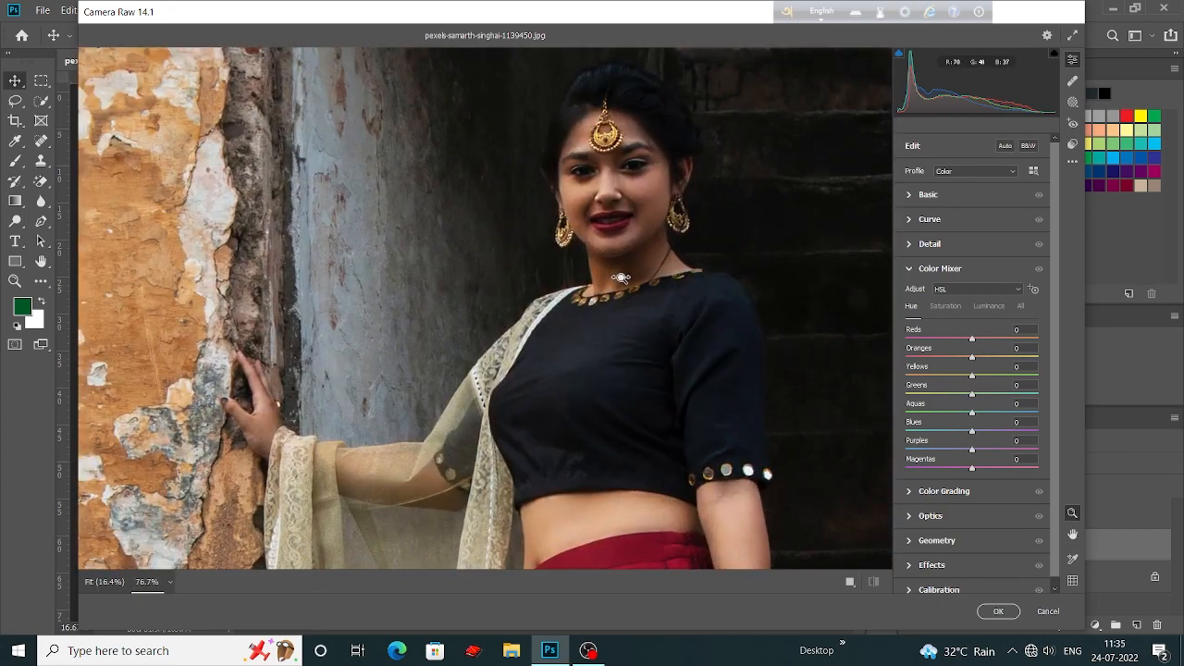
{"action": "scroll", "coordinate": [618, 350], "scroll_direction": "down", "scroll_amount": 1}
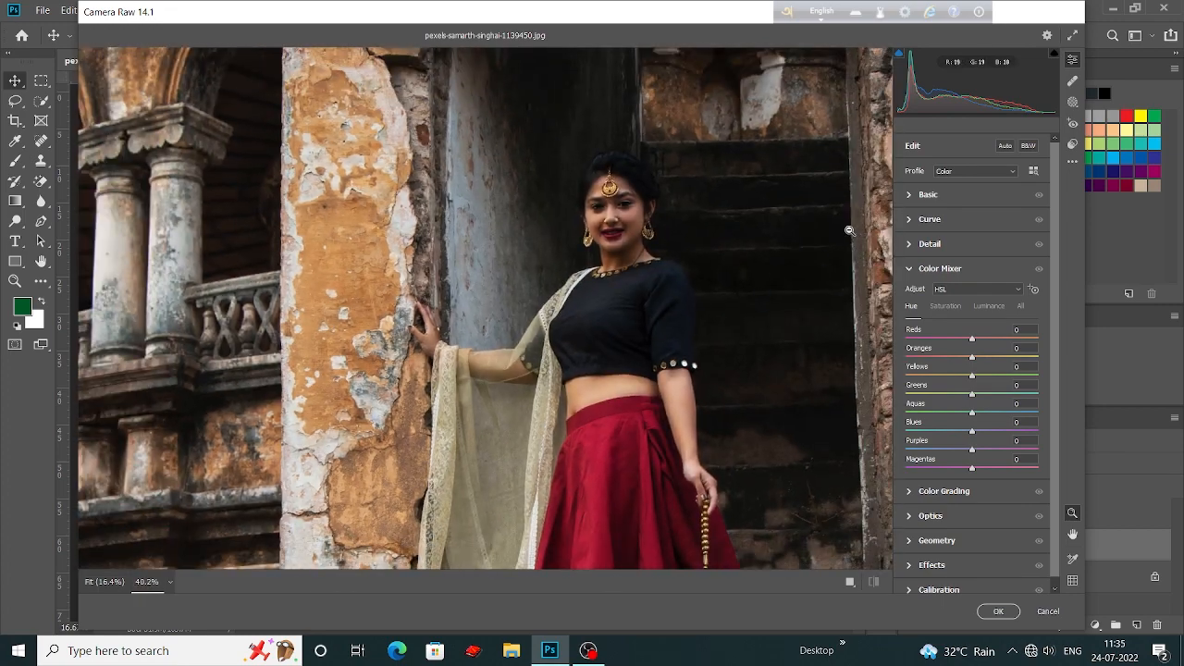
{"action": "left_click", "coordinate": [922, 195]}
{"action": "scroll", "coordinate": [572, 352], "scroll_direction": "up", "scroll_amount": 1}
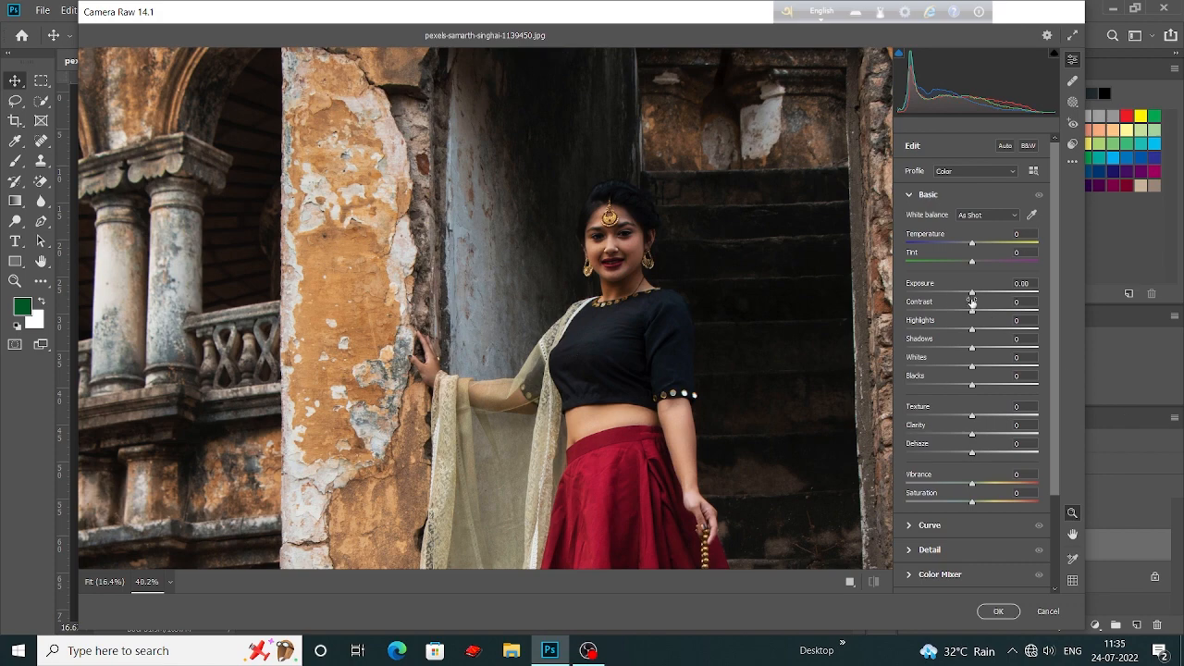
{"action": "left_click_drag", "start_coordinate": [972, 311], "coordinate": [999, 319]}
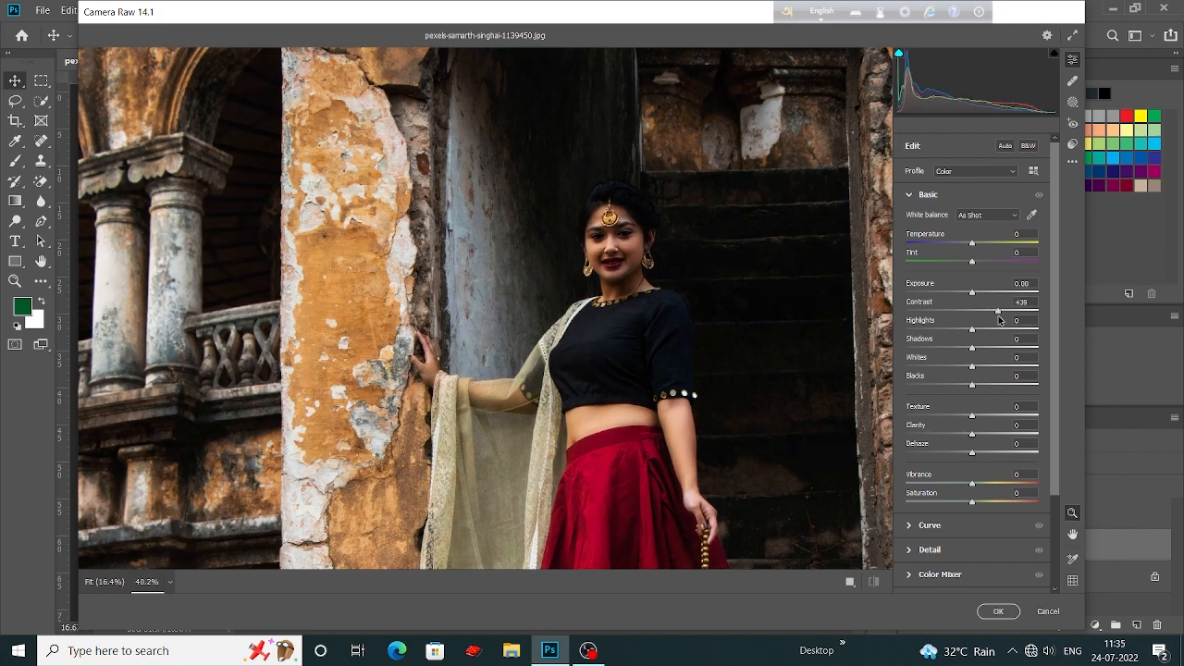
{"action": "scroll", "coordinate": [685, 357], "scroll_direction": "down", "scroll_amount": 3}
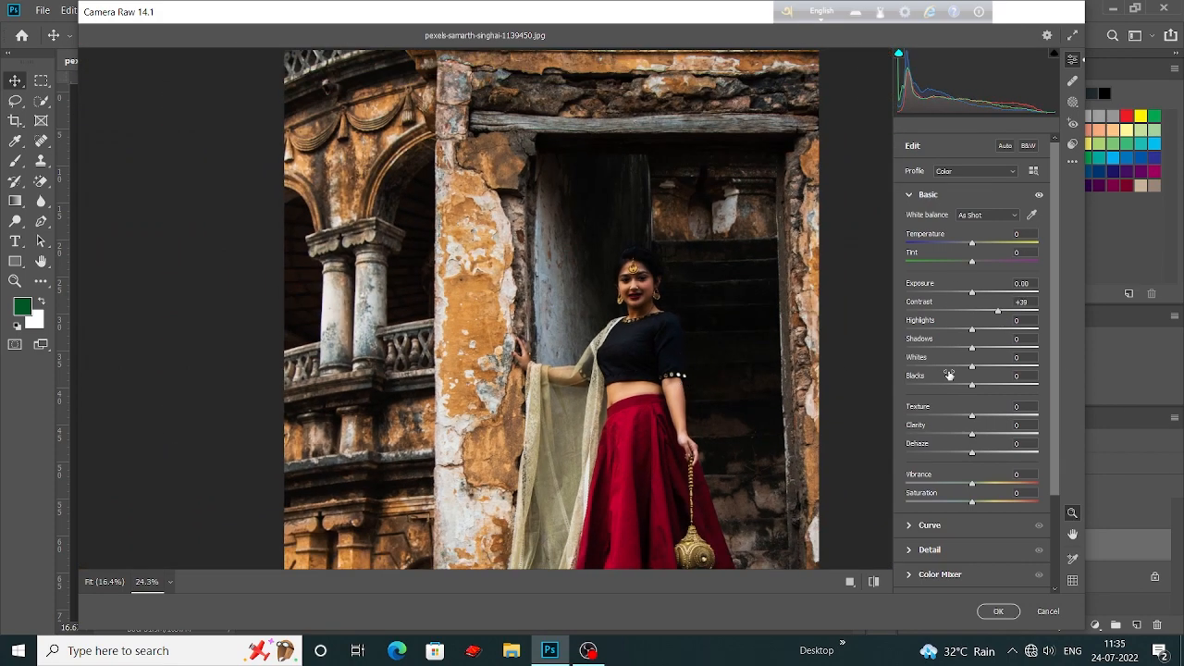
{"action": "left_click_drag", "start_coordinate": [972, 368], "coordinate": [1021, 349]}
{"action": "scroll", "coordinate": [748, 352], "scroll_direction": "up", "scroll_amount": 1}
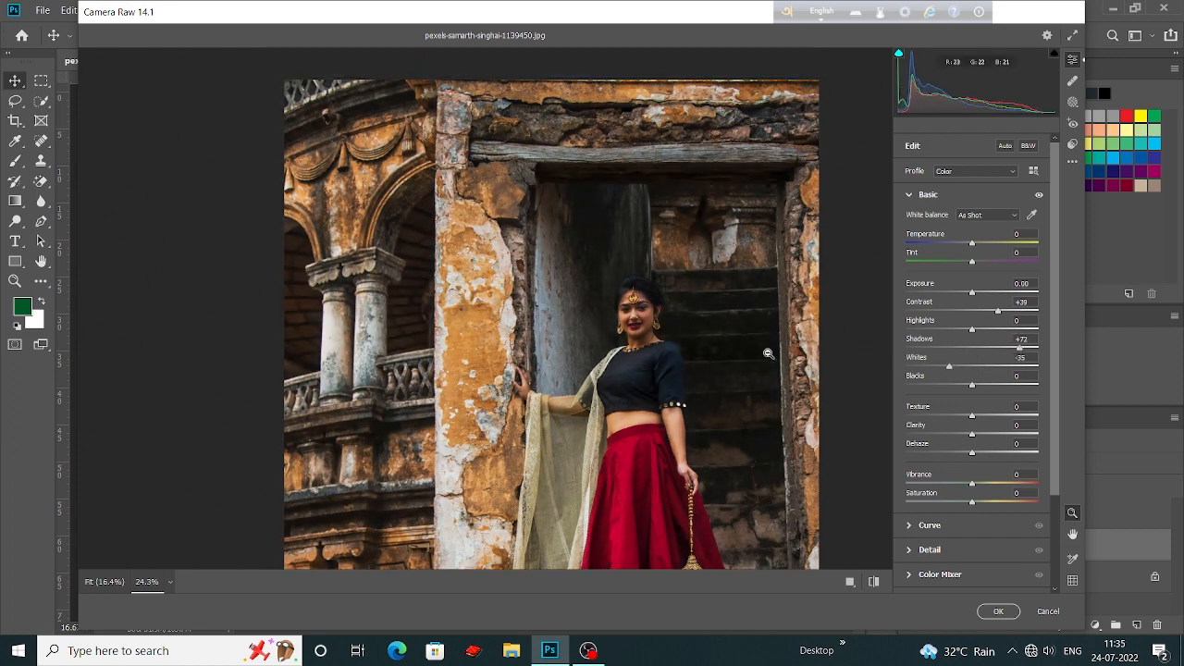
{"action": "scroll", "coordinate": [767, 351], "scroll_direction": "up", "scroll_amount": 1}
- Cool the white balance to a Temperature of -5 and soften the image with Texture at -48
{"action": "left_click_drag", "start_coordinate": [1033, 233], "coordinate": [1021, 247]}
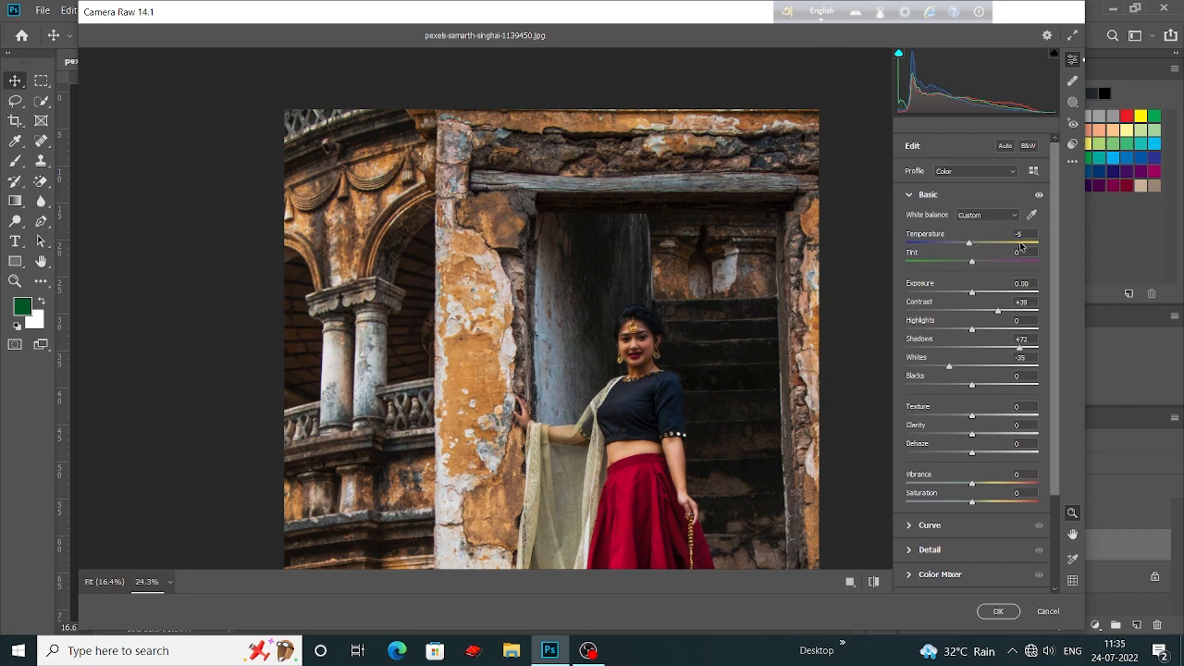
{"action": "scroll", "coordinate": [638, 373], "scroll_direction": "up", "scroll_amount": 1}
{"action": "scroll", "coordinate": [645, 377], "scroll_direction": "up", "scroll_amount": 1}
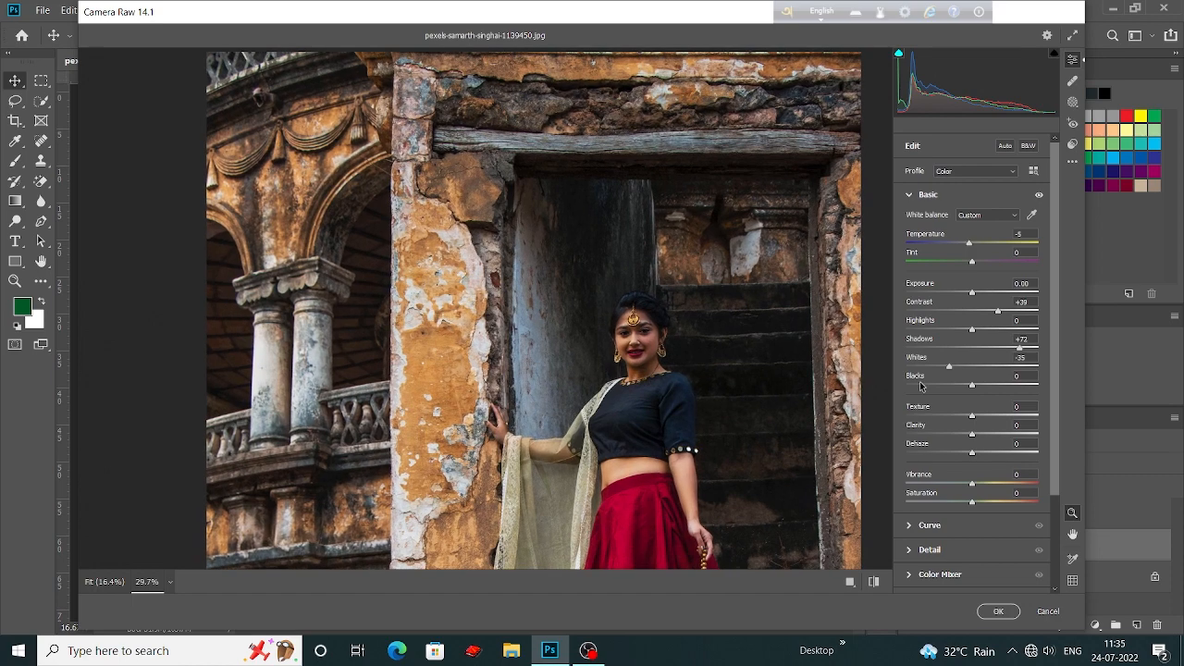
{"action": "left_click_drag", "start_coordinate": [970, 418], "coordinate": [941, 415]}
{"action": "scroll", "coordinate": [668, 366], "scroll_direction": "up", "scroll_amount": 2}
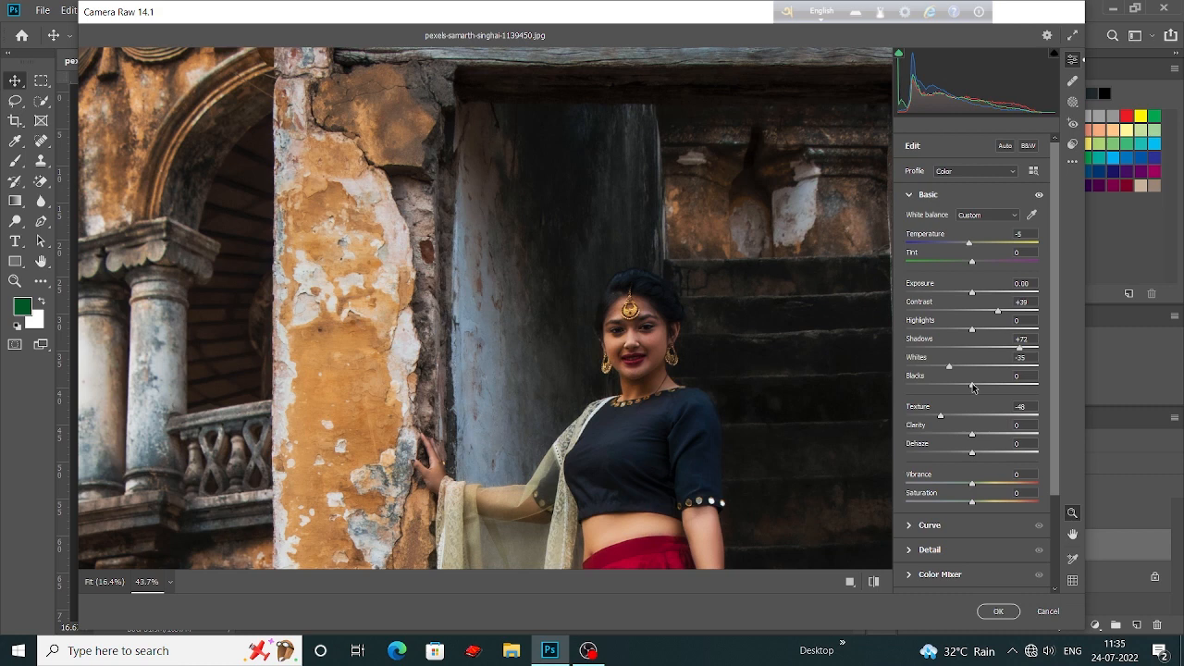
- Set Blacks to +5, Clarity to -9 and Dehaze to +38, and slightly reduce the negative Texture effect
{"action": "left_click_drag", "start_coordinate": [973, 387], "coordinate": [977, 388]}
{"action": "left_click_drag", "start_coordinate": [970, 438], "coordinate": [951, 428]}
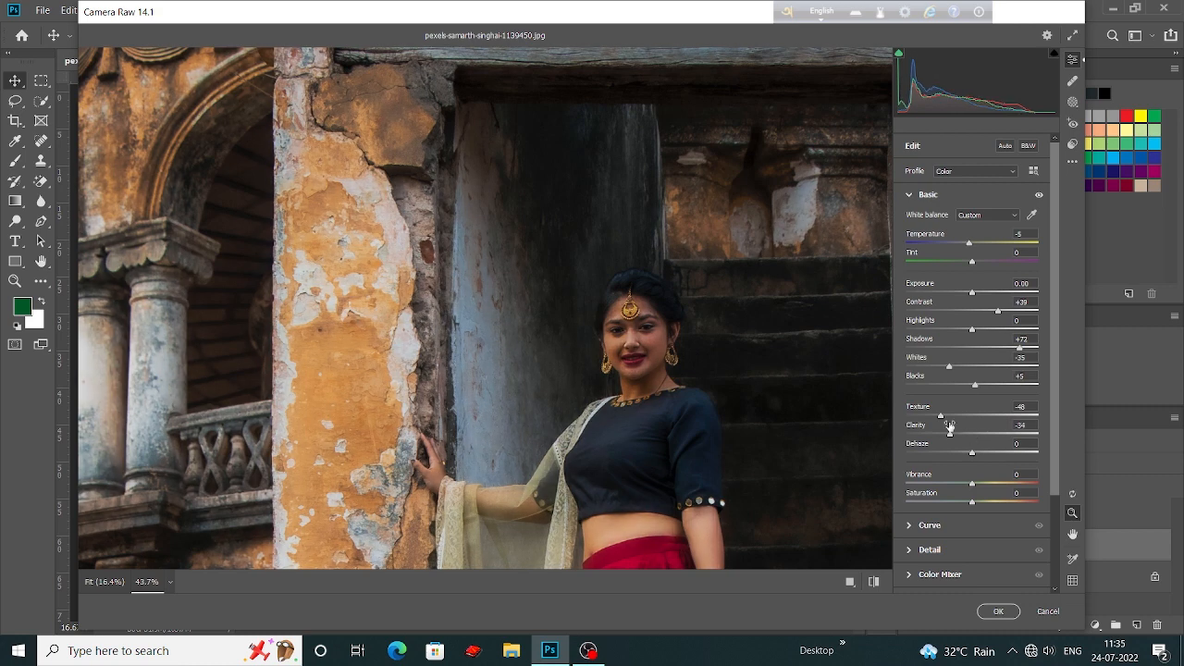
{"action": "key", "text": "ctrl+plus"}
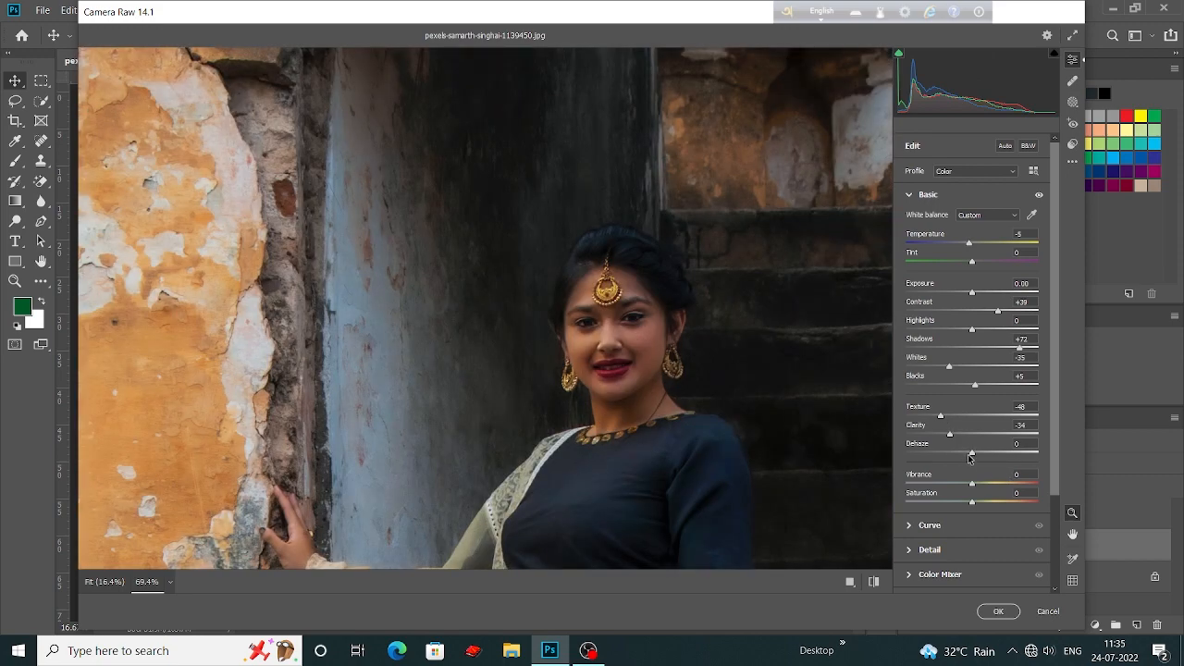
{"action": "mouse_move", "coordinate": [971, 454]}
{"action": "left_mouse_down"}
{"action": "mouse_move", "coordinate": [998, 453]}
{"action": "mouse_move", "coordinate": [965, 433]}
{"action": "left_mouse_up"}
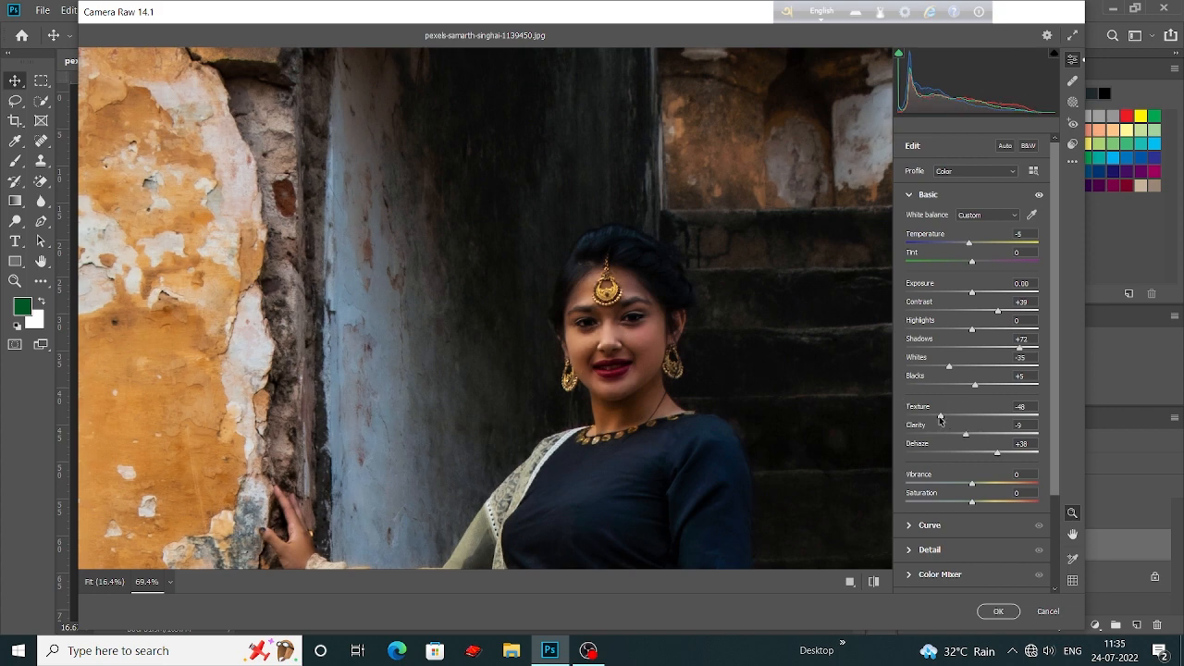
{"action": "left_click_drag", "start_coordinate": [940, 416], "coordinate": [947, 415]}
- In the Detail adjustments, set Sharpening to 32, Noise Reduction to 30 and Color Noise Reduction to 21
{"action": "left_click", "coordinate": [933, 551]}
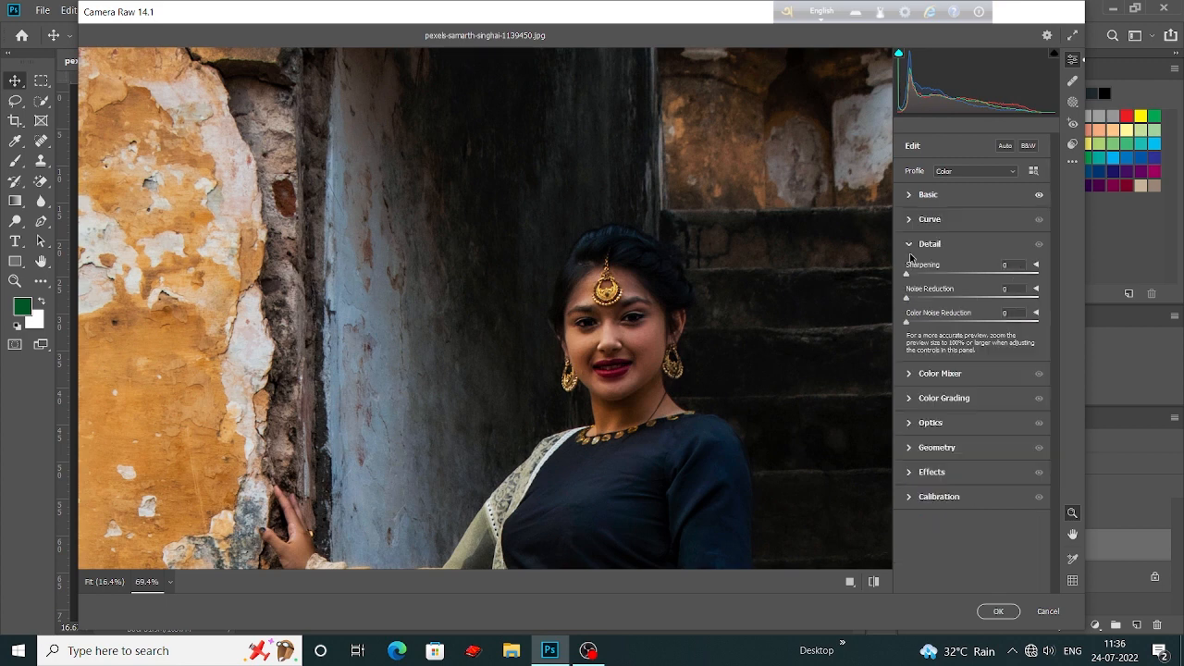
{"action": "left_click_drag", "start_coordinate": [907, 300], "coordinate": [946, 299]}
{"action": "left_click_drag", "start_coordinate": [907, 321], "coordinate": [935, 322]}
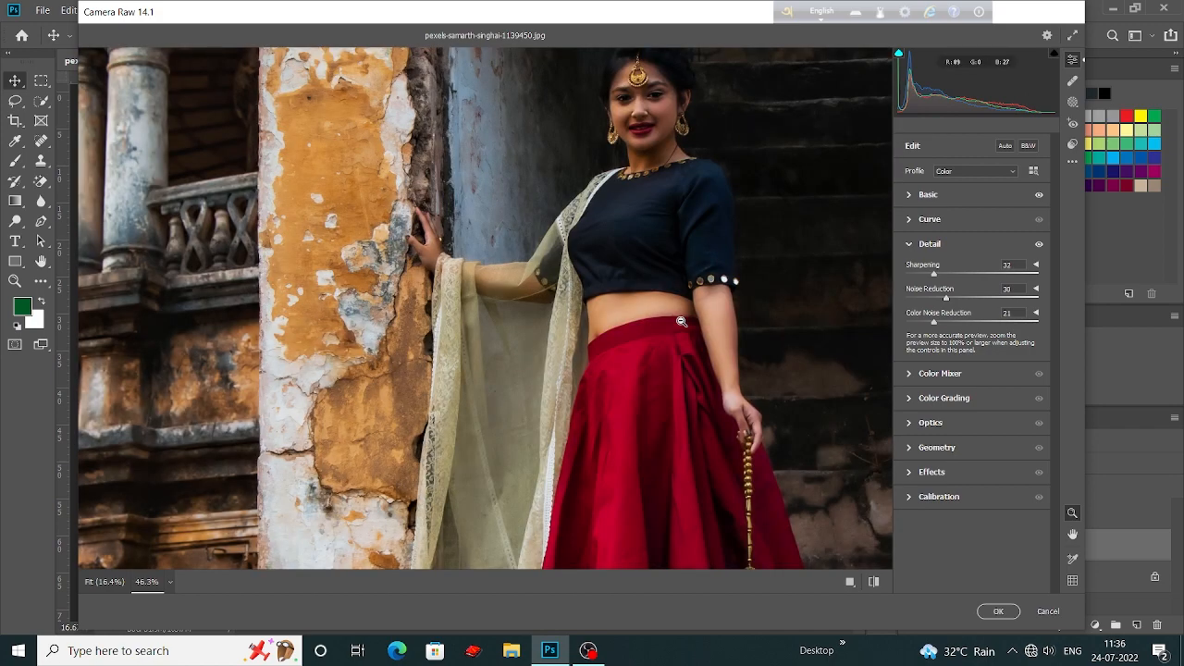
{"action": "scroll", "coordinate": [681, 321], "scroll_direction": "up", "scroll_amount": 3}
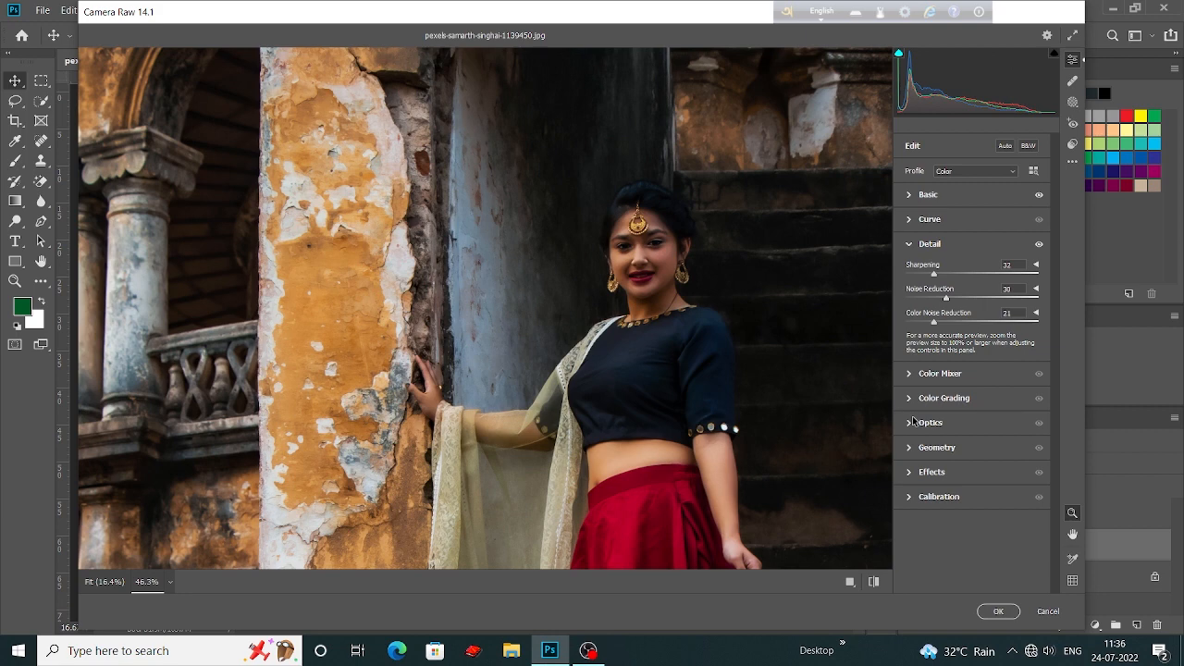
- In the Color Mixer's Saturation adjustments, set Reds to +35, Oranges to -17 and Yellows to -16
{"action": "left_click", "coordinate": [936, 373]}
{"action": "scroll", "coordinate": [710, 362], "scroll_direction": "down", "scroll_amount": 1}
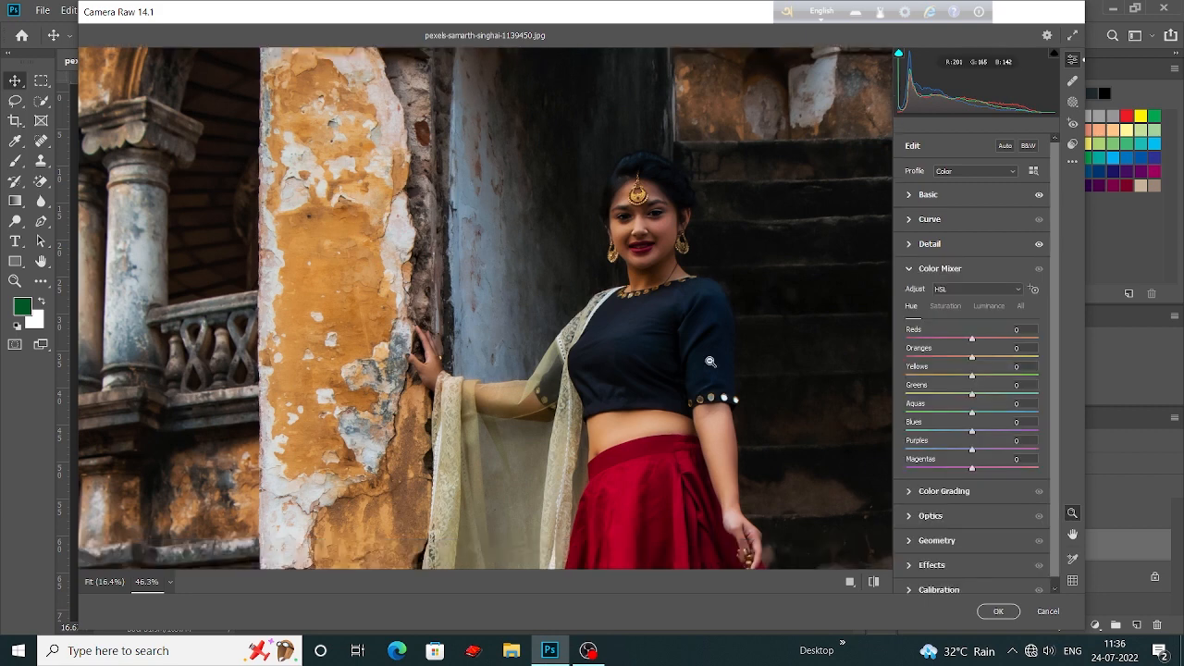
{"action": "left_click", "coordinate": [956, 308]}
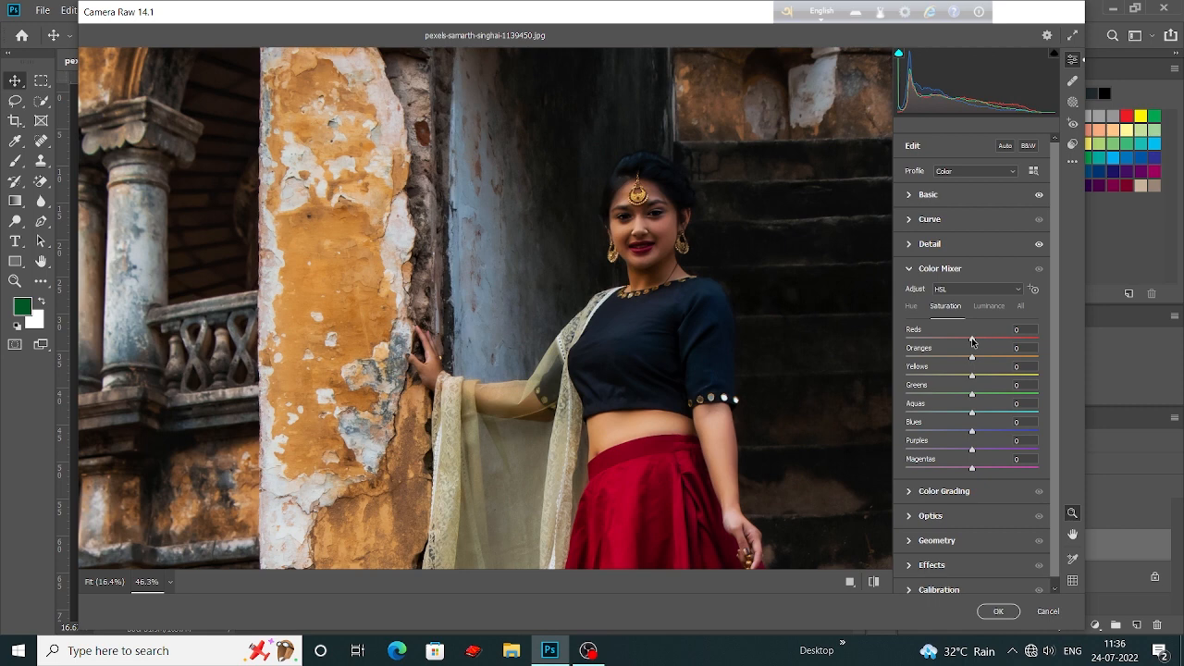
{"action": "left_click_drag", "start_coordinate": [972, 340], "coordinate": [995, 339]}
{"action": "left_click_drag", "start_coordinate": [972, 359], "coordinate": [965, 358]}
{"action": "left_click_drag", "start_coordinate": [971, 376], "coordinate": [968, 376]}
{"action": "key", "text": "ctrl+0"}
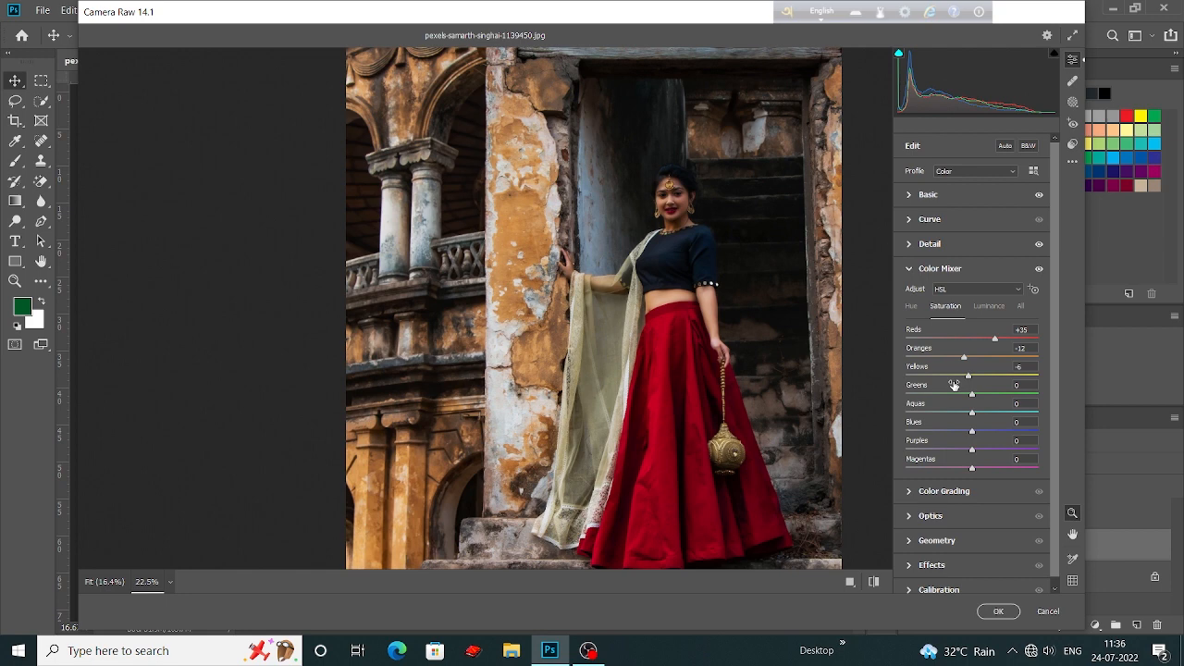
{"action": "left_click_drag", "start_coordinate": [964, 358], "coordinate": [961, 357]}
{"action": "left_click_drag", "start_coordinate": [967, 376], "coordinate": [962, 377]}
- Fine-tune the red and orange hues slightly in the Color Mixer and apply the Camera Raw Filter
{"action": "scroll", "coordinate": [928, 492], "scroll_direction": "down", "scroll_amount": 1}
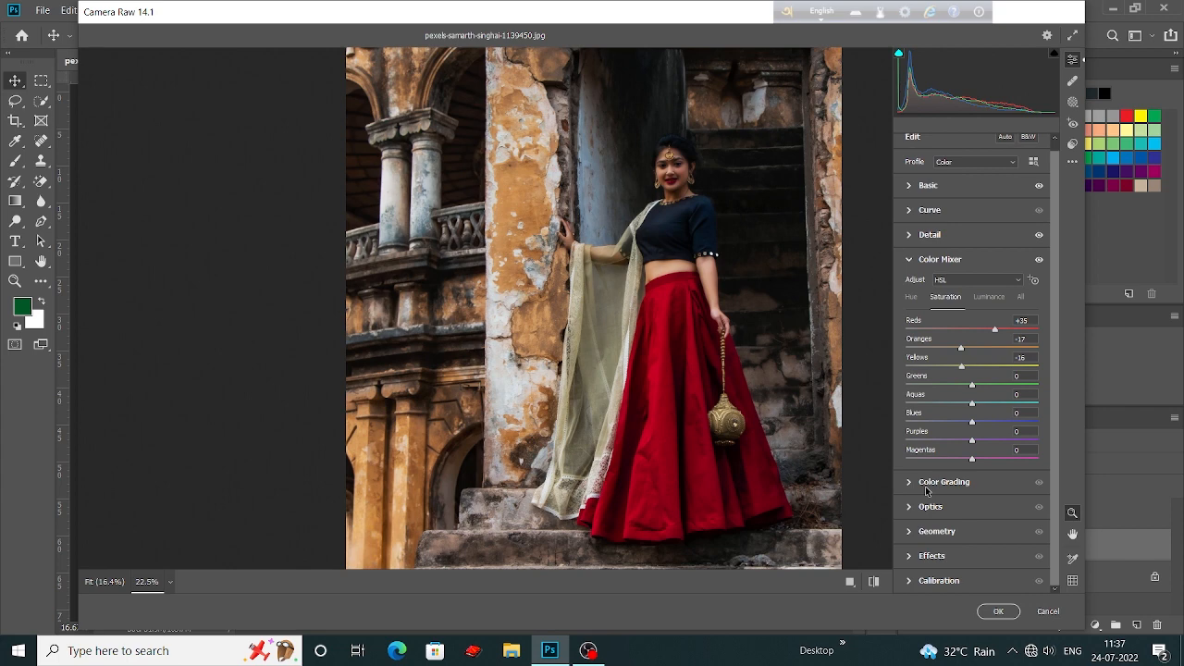
{"action": "left_click", "coordinate": [911, 296]}
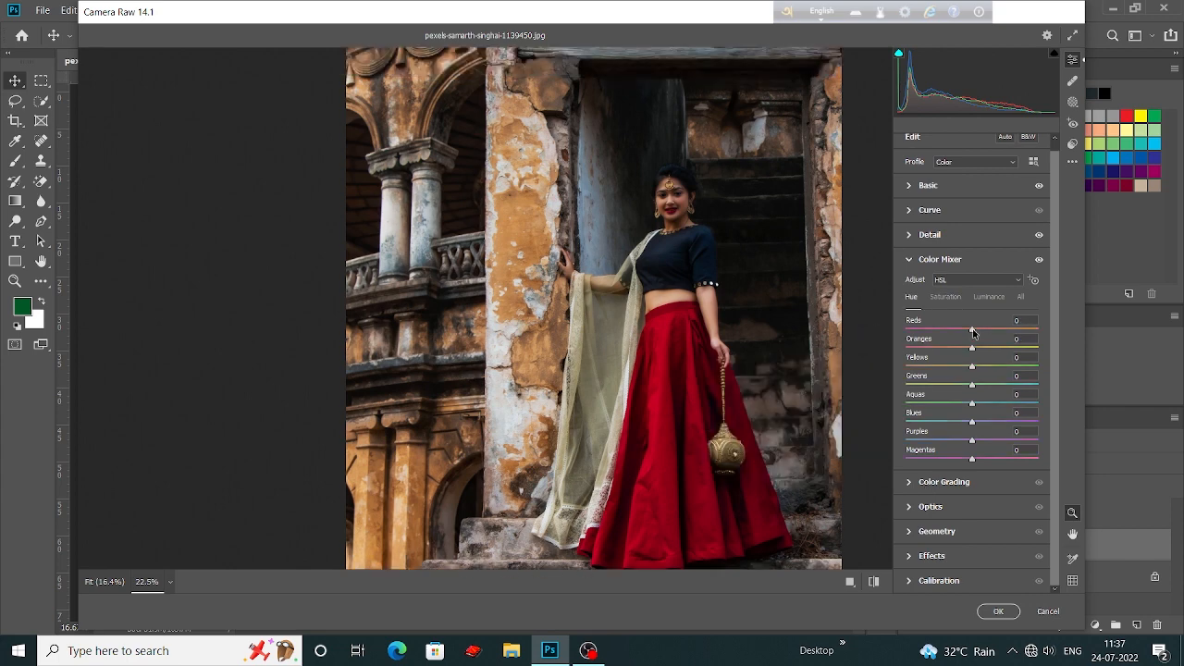
{"action": "left_click_drag", "start_coordinate": [972, 331], "coordinate": [980, 350]}
{"action": "left_click", "coordinate": [998, 612]}
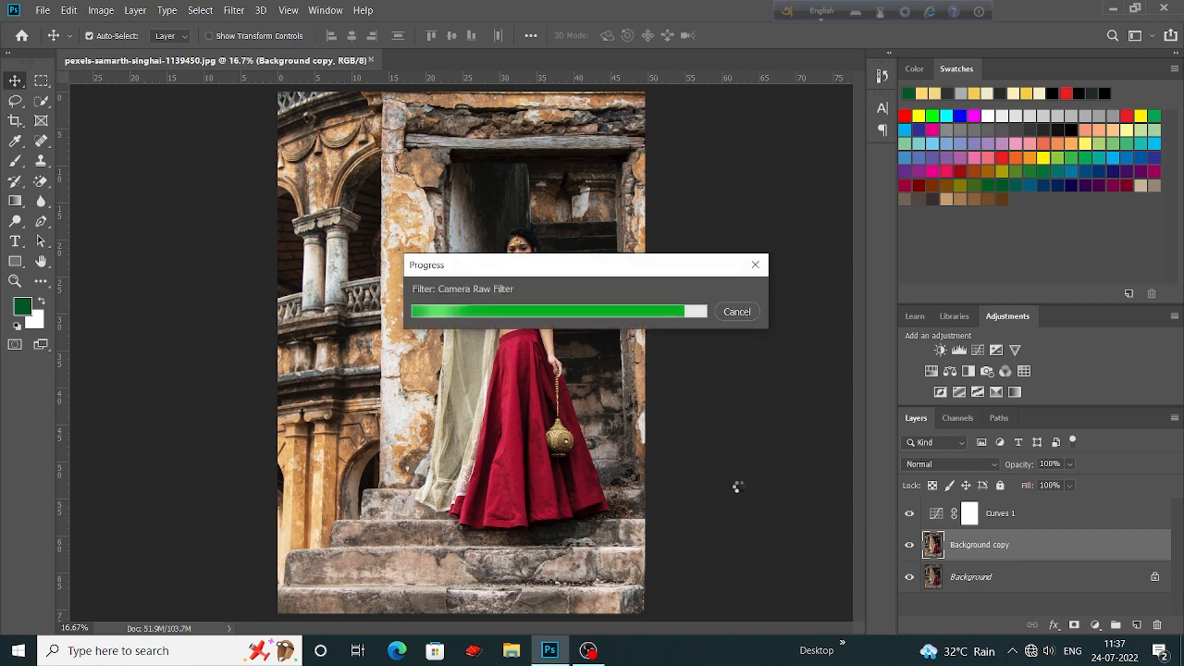
- Compare the image before and after the Camera Raw edit by toggling the Background copy layer's visibility
{"action": "left_click", "coordinate": [912, 546]}
{"action": "left_click", "coordinate": [911, 546]}
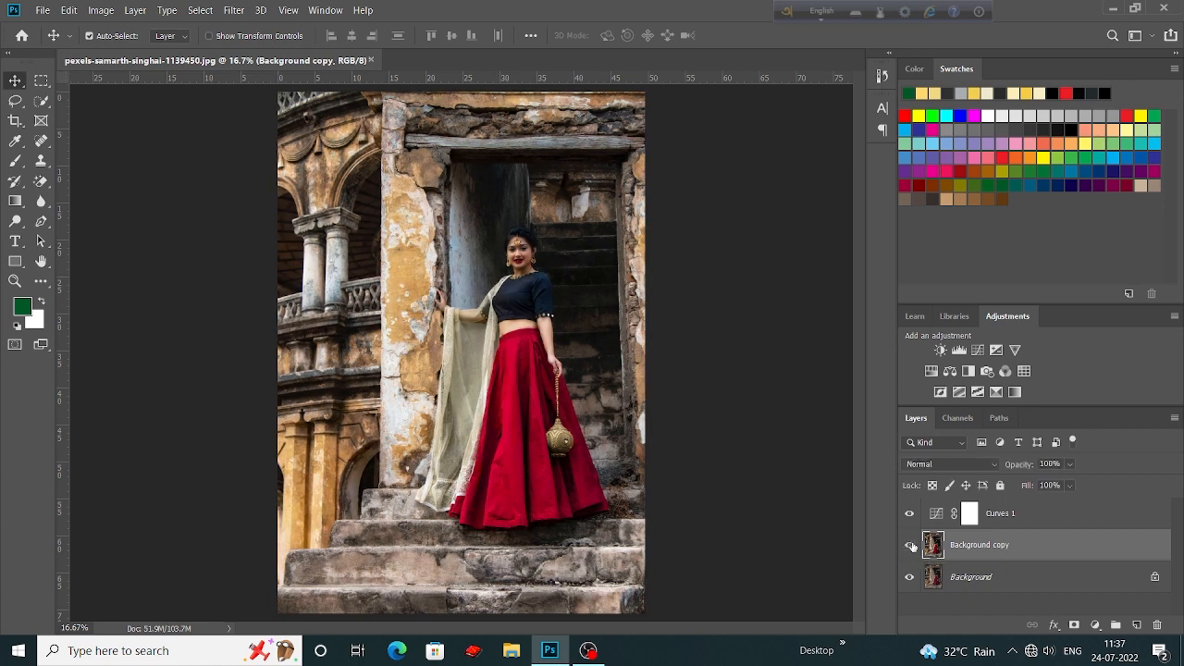
{"action": "left_click", "coordinate": [912, 547]}
{"action": "left_click", "coordinate": [912, 546]}
{"action": "left_click", "coordinate": [911, 546]}
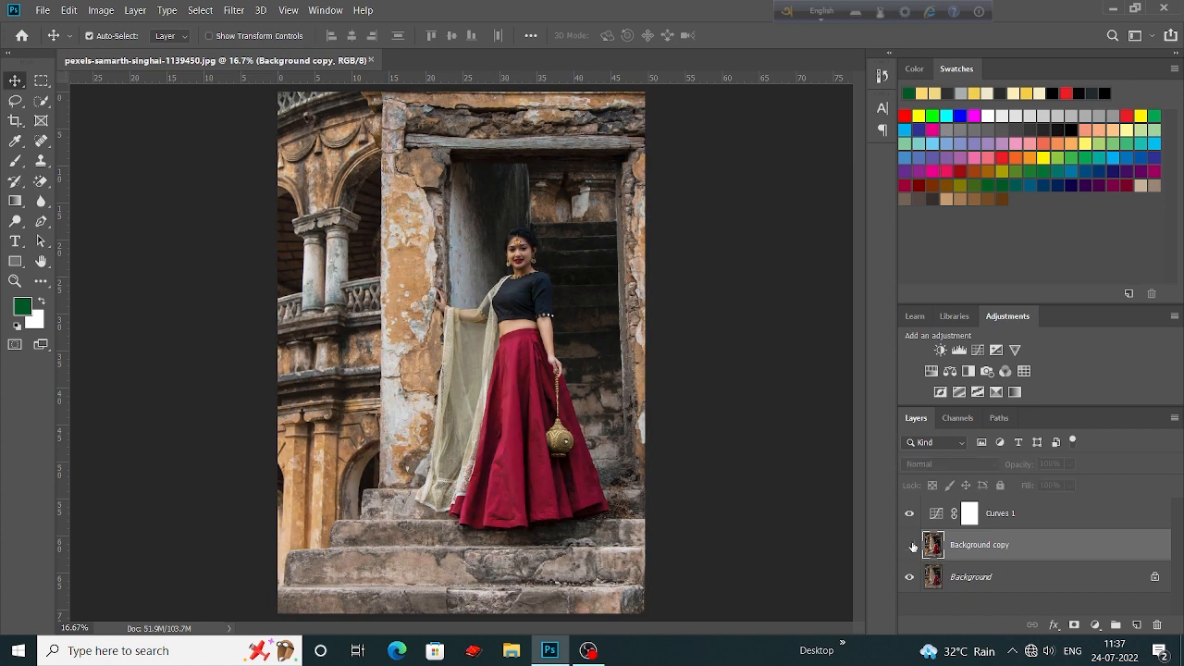
{"action": "left_click", "coordinate": [911, 546]}
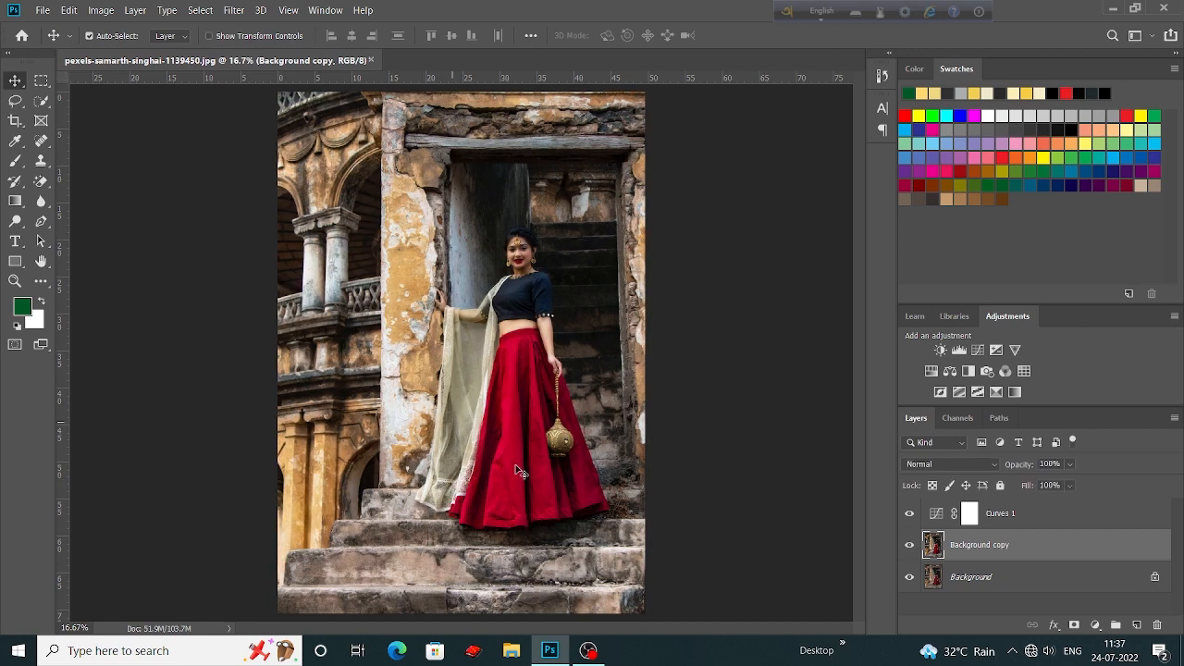
- Apply a subtle Color Balance adjustment to the midtones of the Background copy layer, keeping Preserve Luminosity on
{"action": "left_click", "coordinate": [101, 10]}
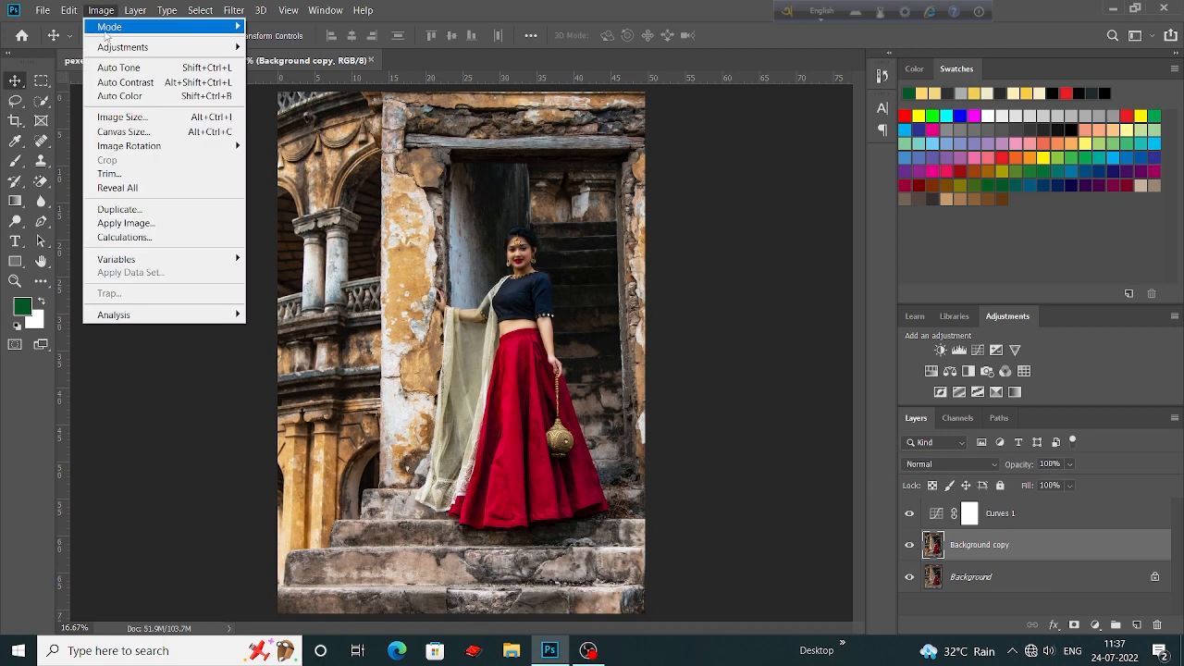
{"action": "mouse_move", "coordinate": [137, 48]}
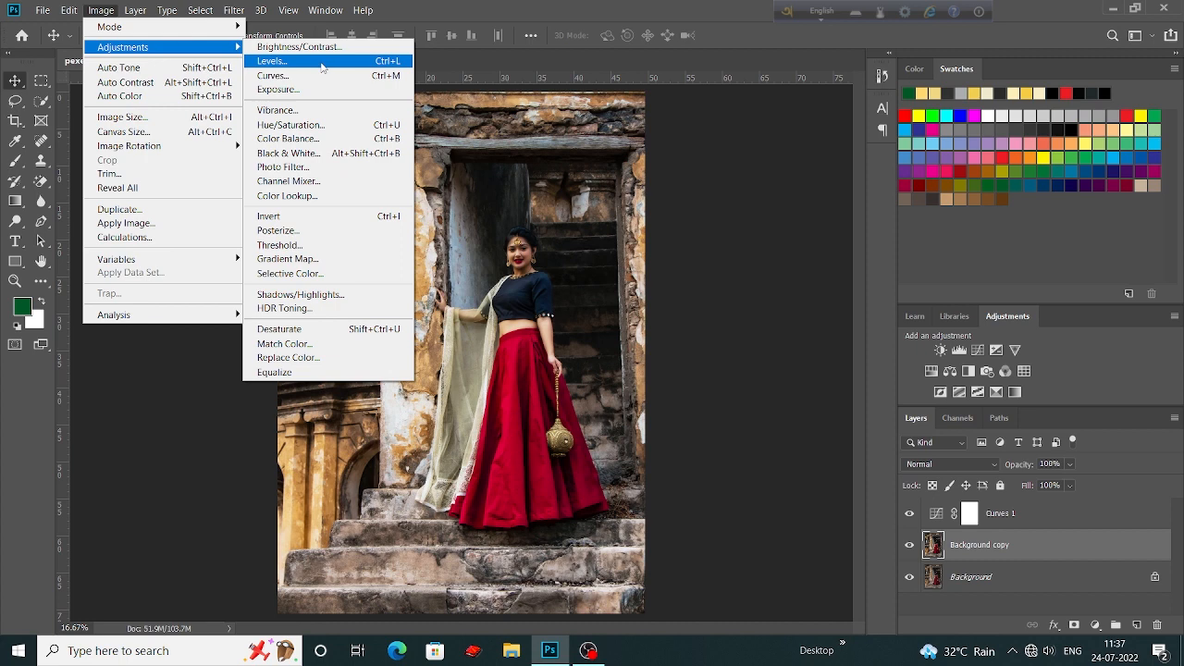
{"action": "left_click", "coordinate": [300, 139]}
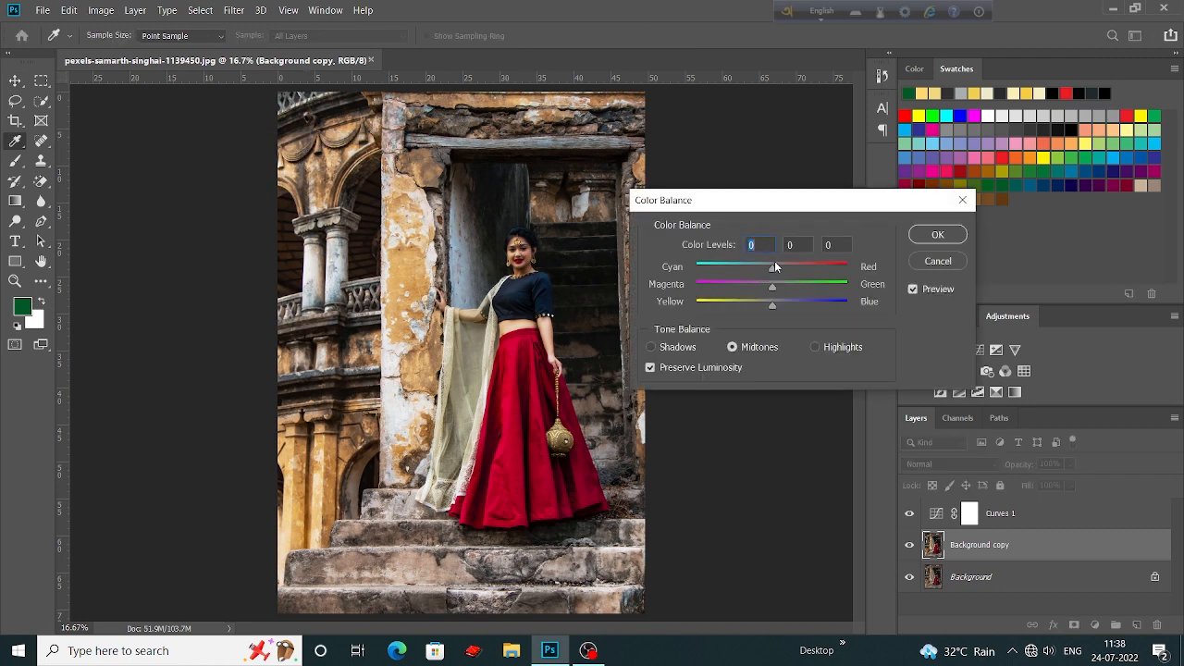
{"action": "left_click_drag", "start_coordinate": [775, 263], "coordinate": [774, 303]}
{"action": "left_click", "coordinate": [937, 235]}
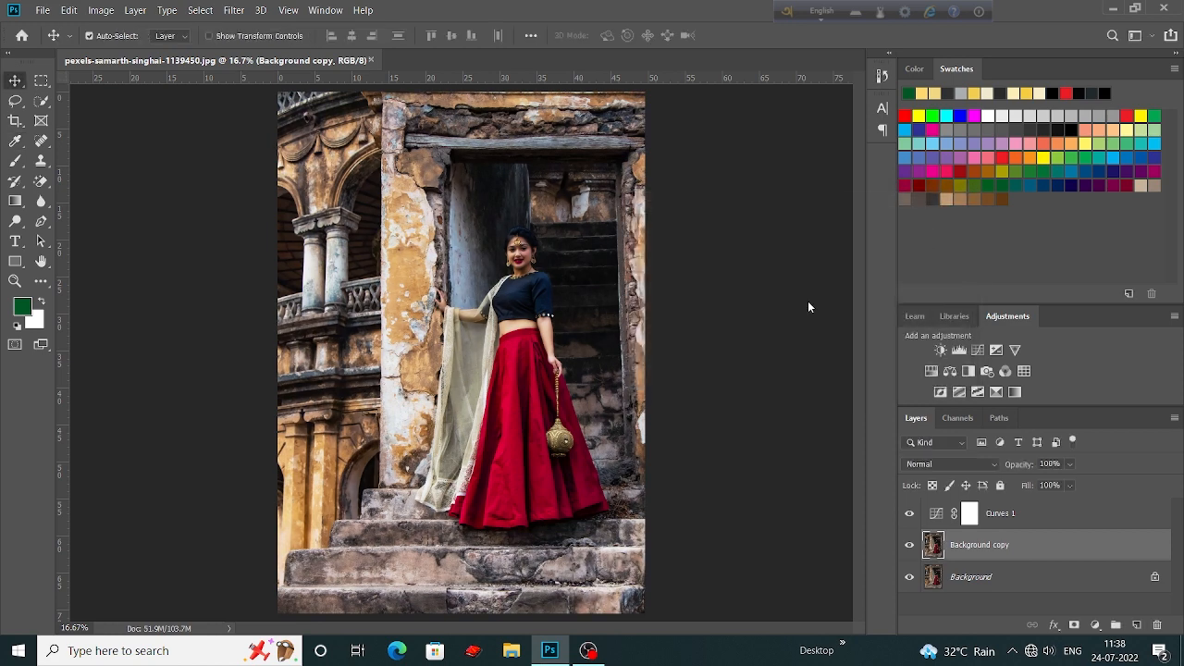
- Check the color-balanced result against the original by hiding and showing the Background copy layer
{"action": "left_click", "coordinate": [910, 545]}
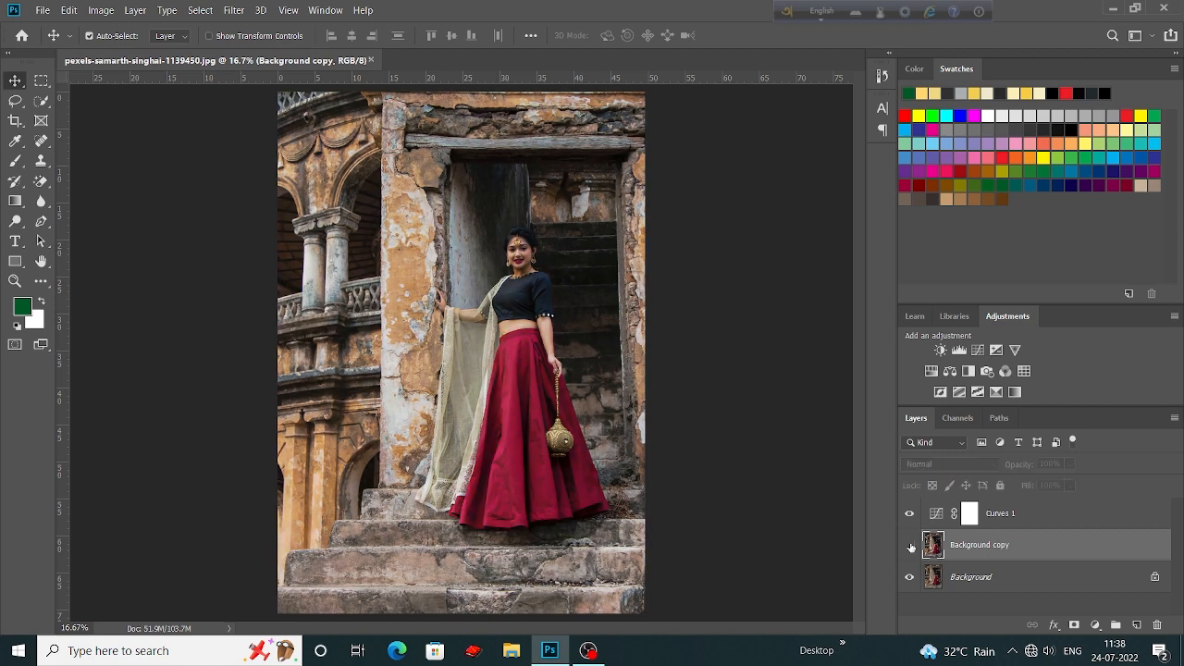
{"action": "left_click", "coordinate": [910, 546]}
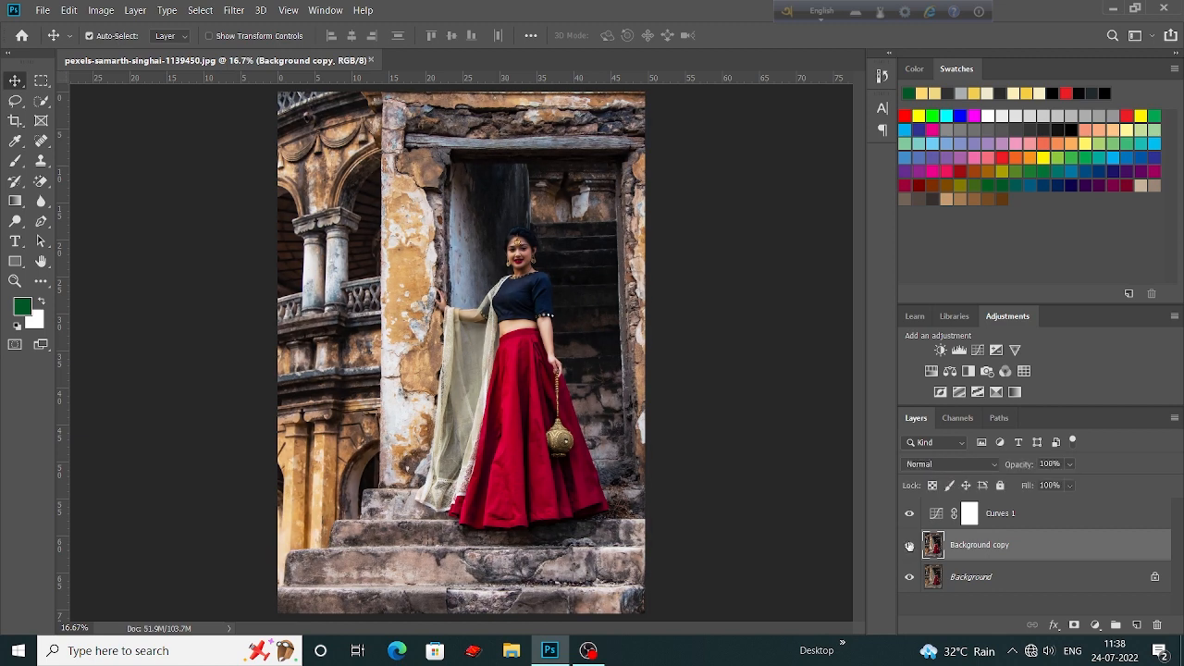
{"action": "left_click", "coordinate": [909, 545]}
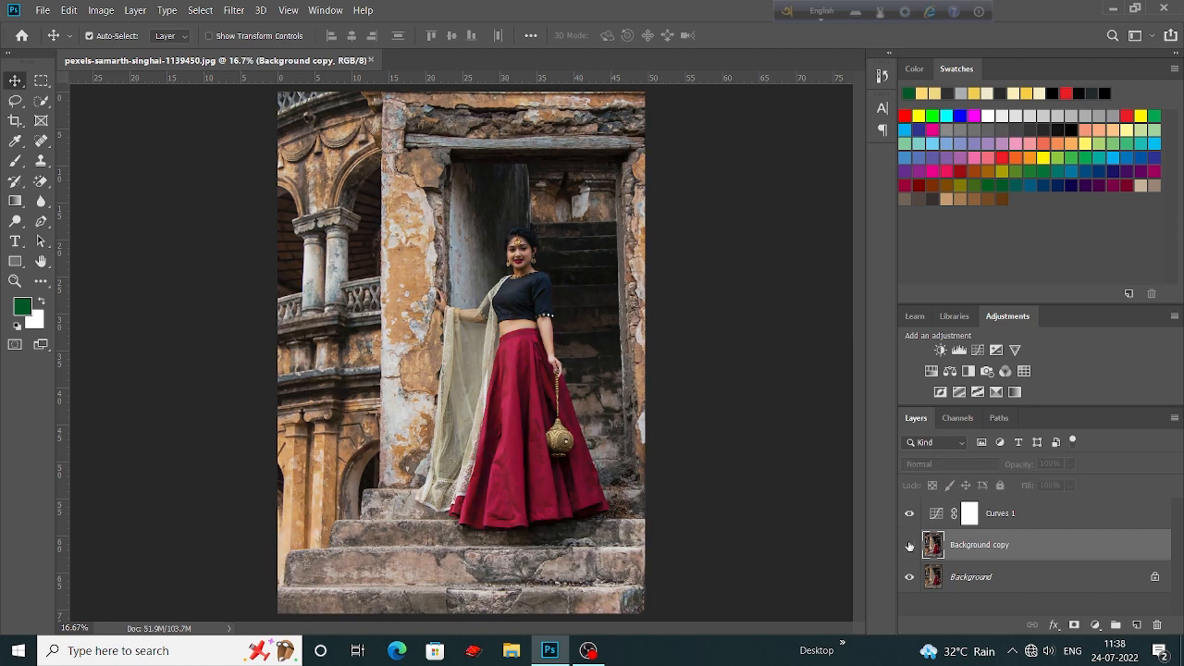